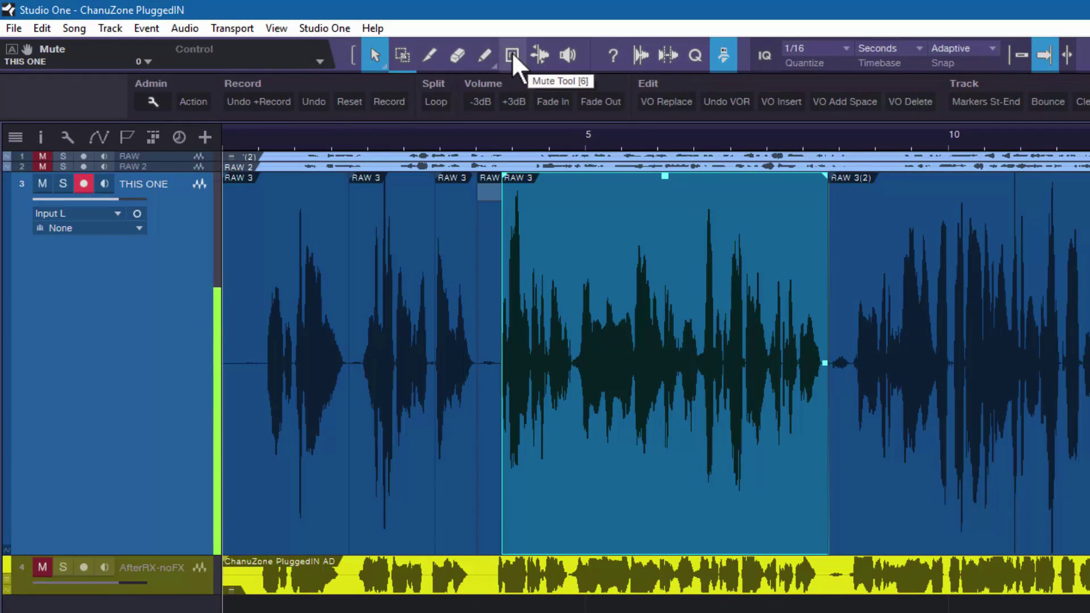
Mute and then unmute the RAW 3(2) clip on the THIS ONE track with the Mute tool.
{"action": "left_click", "coordinate": [511, 52]}
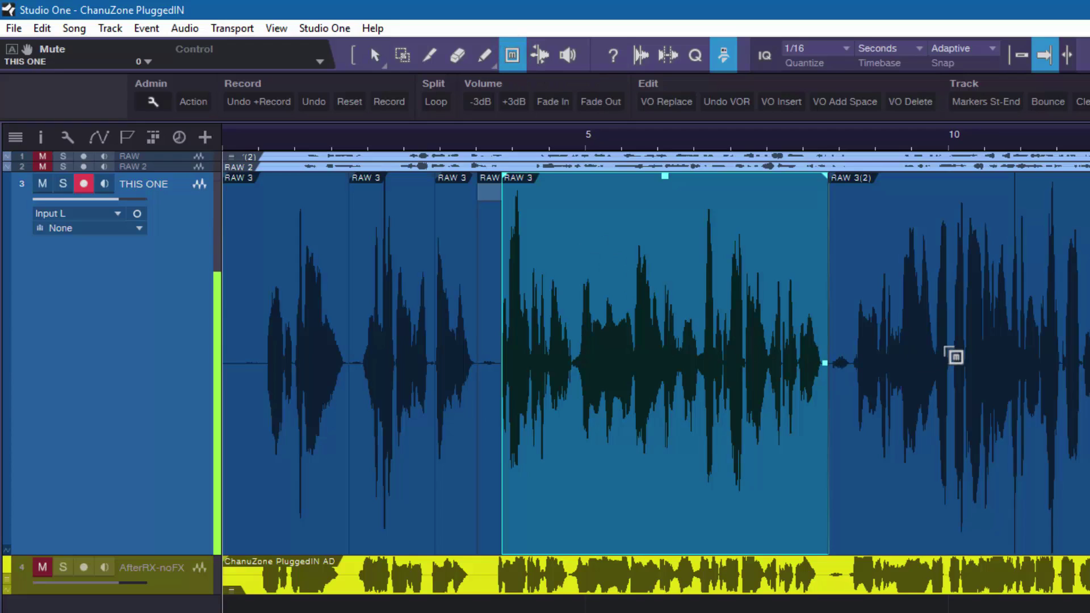
{"action": "left_click", "coordinate": [943, 346]}
{"action": "left_click", "coordinate": [986, 376]}
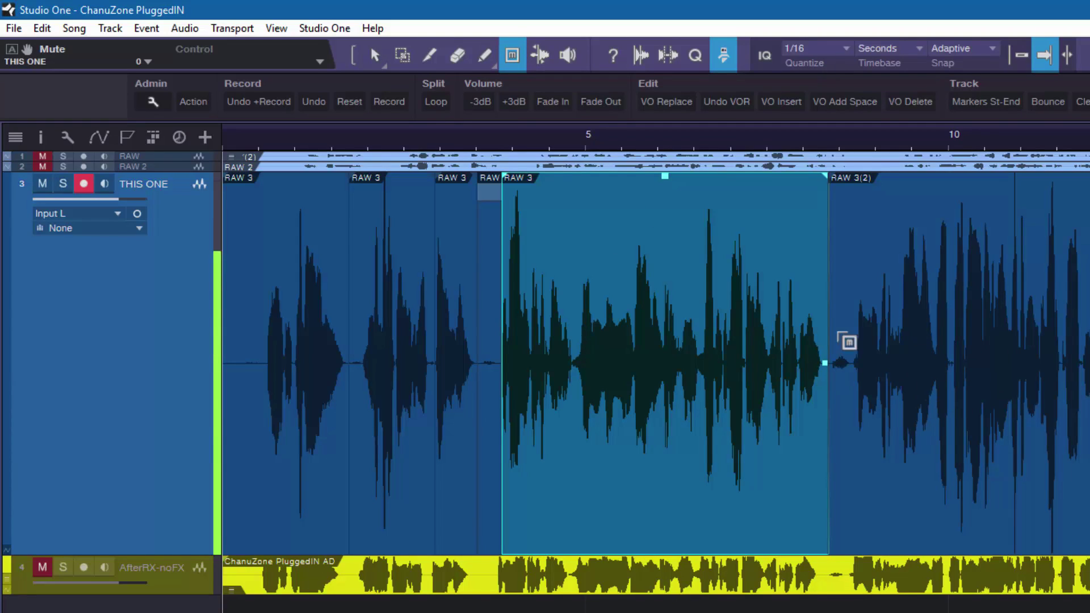
Switch to the Arrow tool and select individual clips on the THIS ONE track one at a time, ending with the short third RAW 3 clip.
{"action": "left_click", "coordinate": [372, 54]}
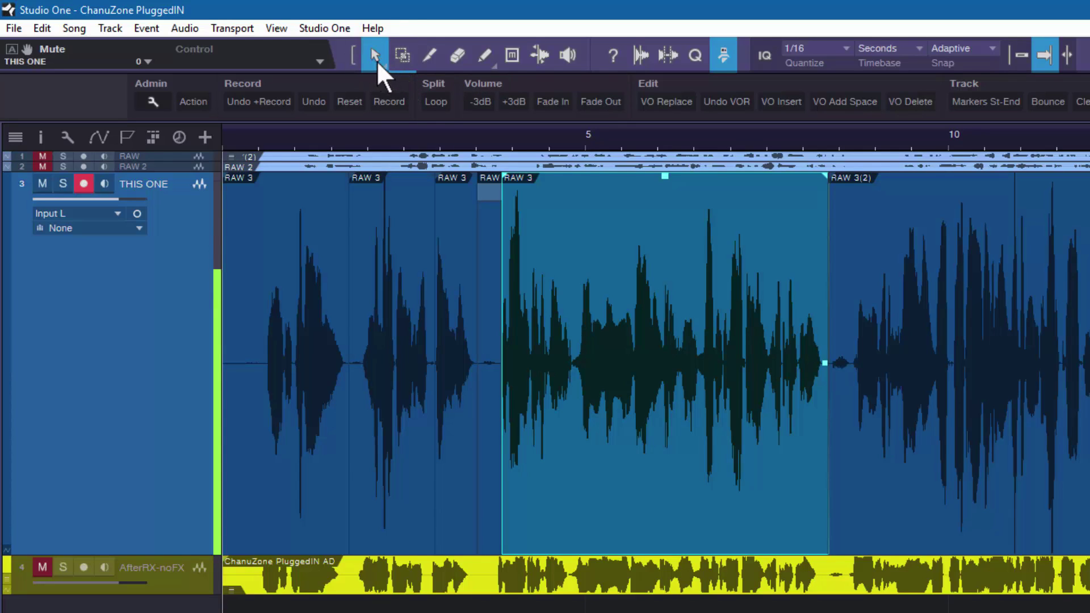
{"action": "left_click", "coordinate": [423, 429]}
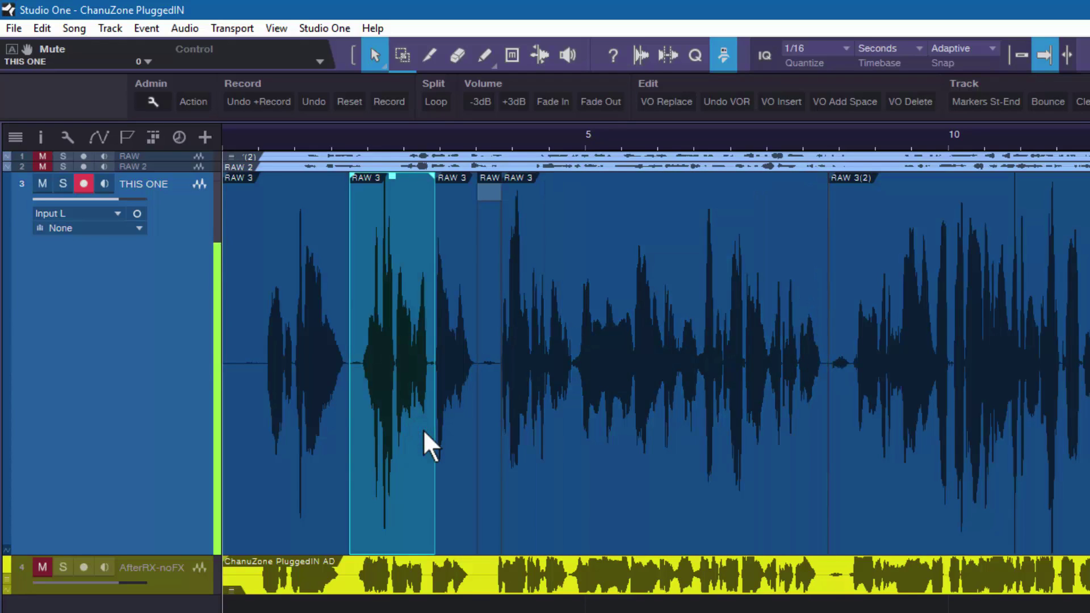
{"action": "left_click", "coordinate": [625, 451]}
{"action": "left_click", "coordinate": [882, 502]}
{"action": "left_click", "coordinate": [635, 495]}
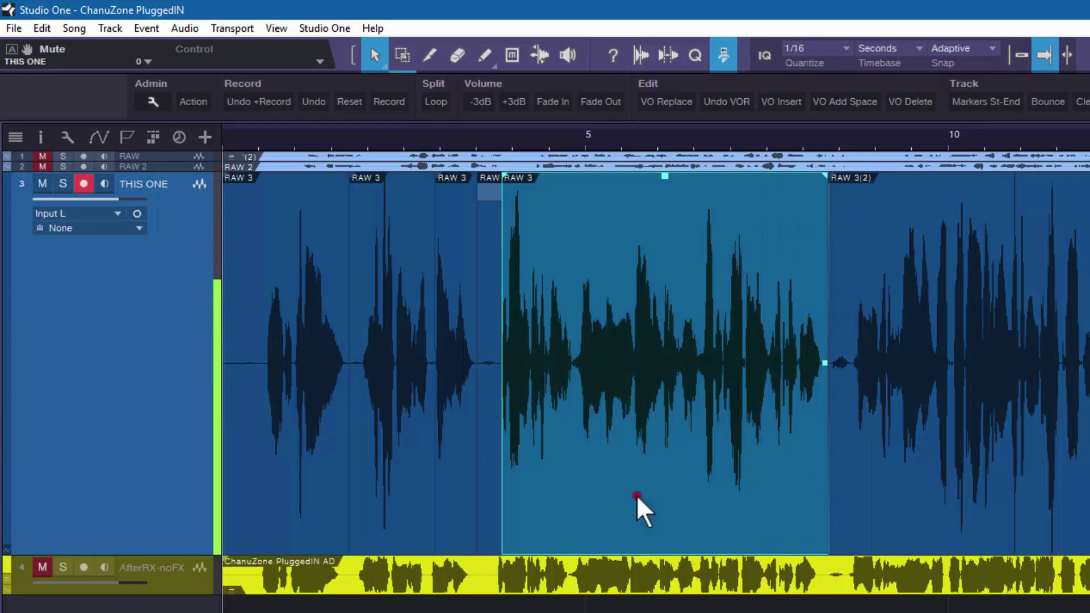
{"action": "left_click", "coordinate": [381, 475]}
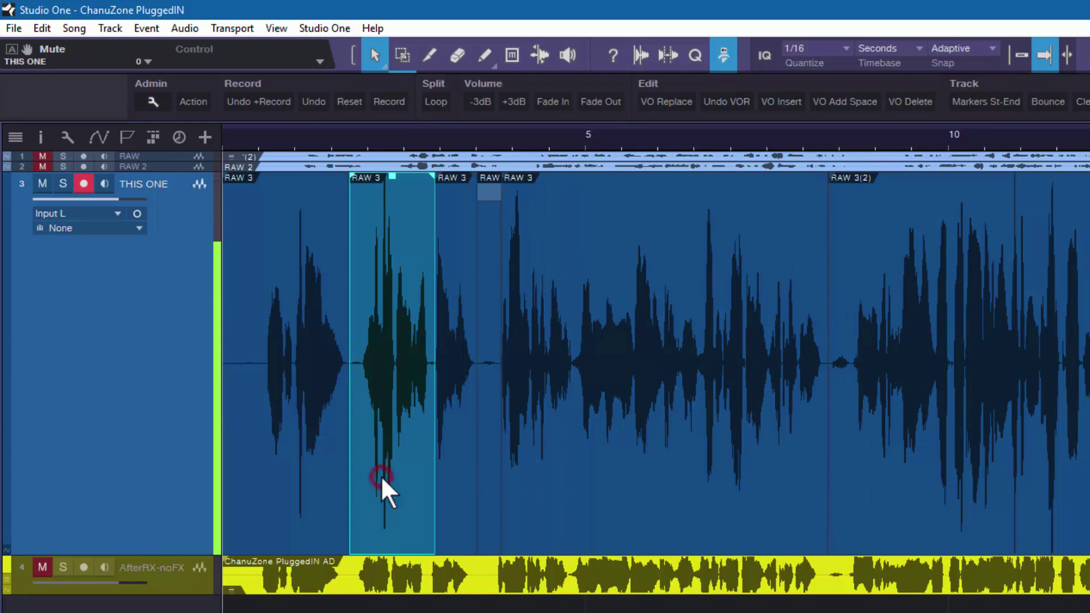
{"action": "left_click", "coordinate": [456, 489]}
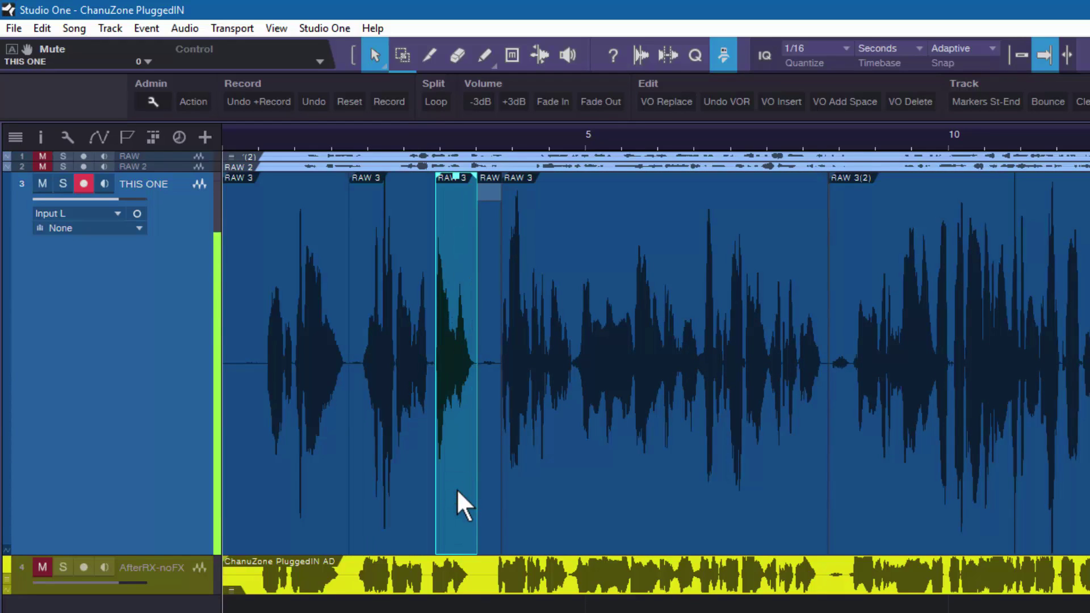
{"action": "left_click", "coordinate": [636, 469]}
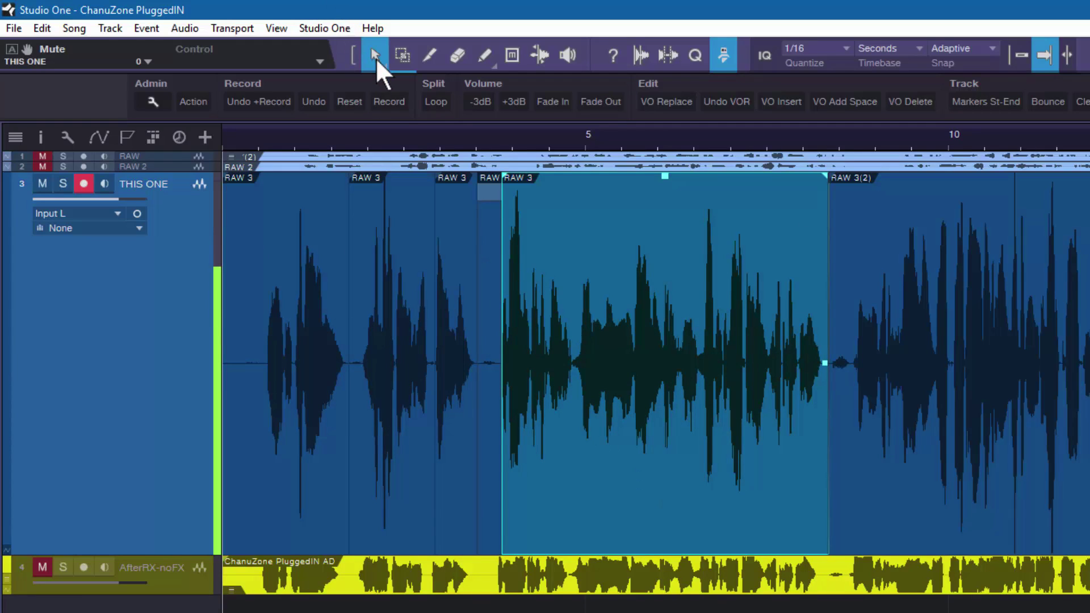
{"action": "left_click", "coordinate": [401, 509]}
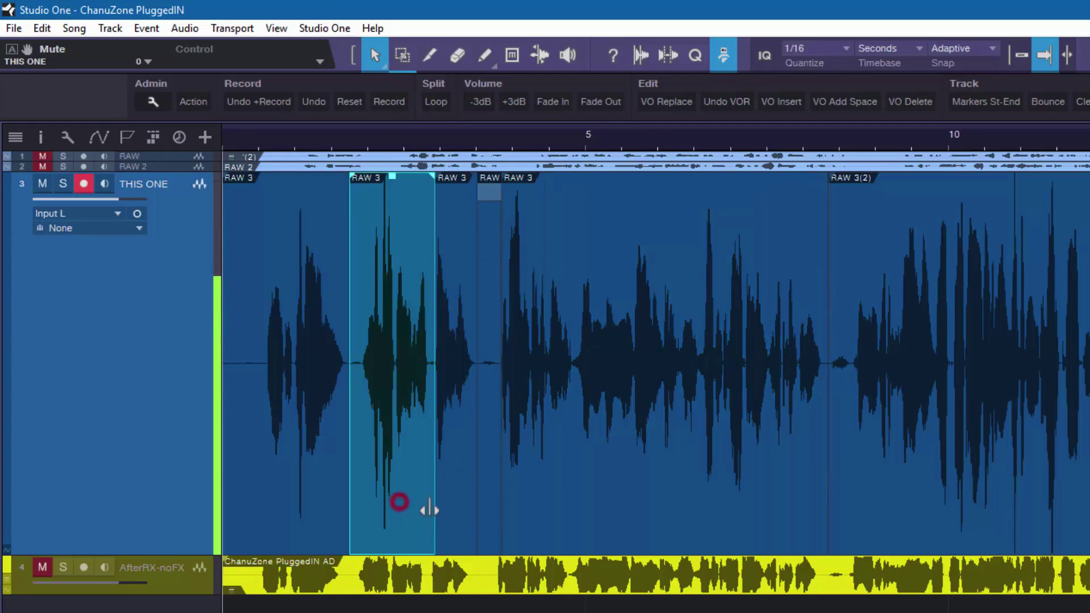
{"action": "left_click", "coordinate": [458, 522]}
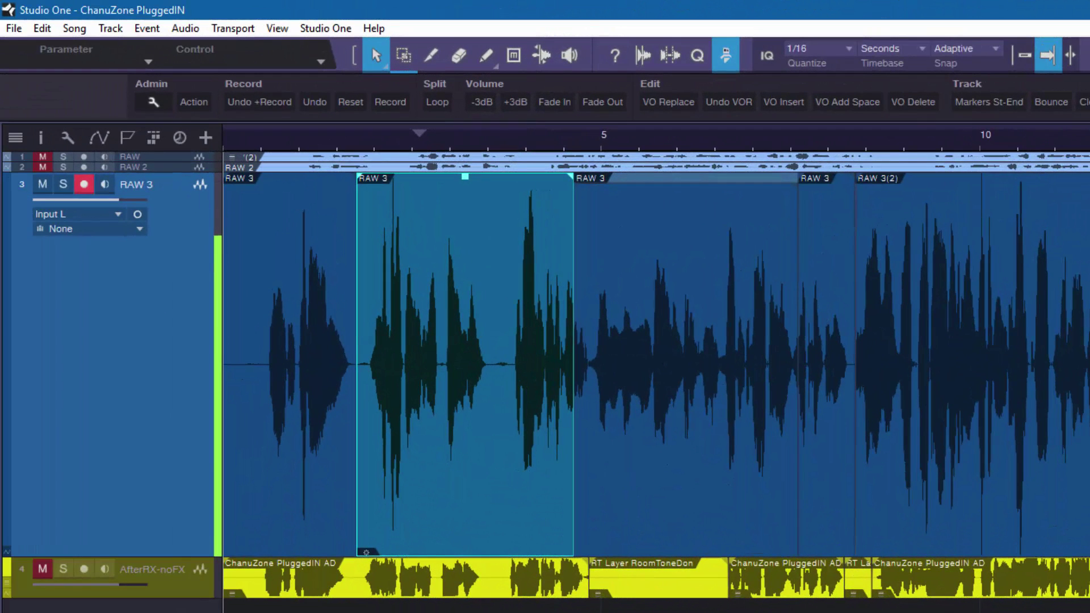
Select the second RAW 3 clip, after briefly selecting the third, and lower its volume slightly.
{"action": "left_click", "coordinate": [679, 492]}
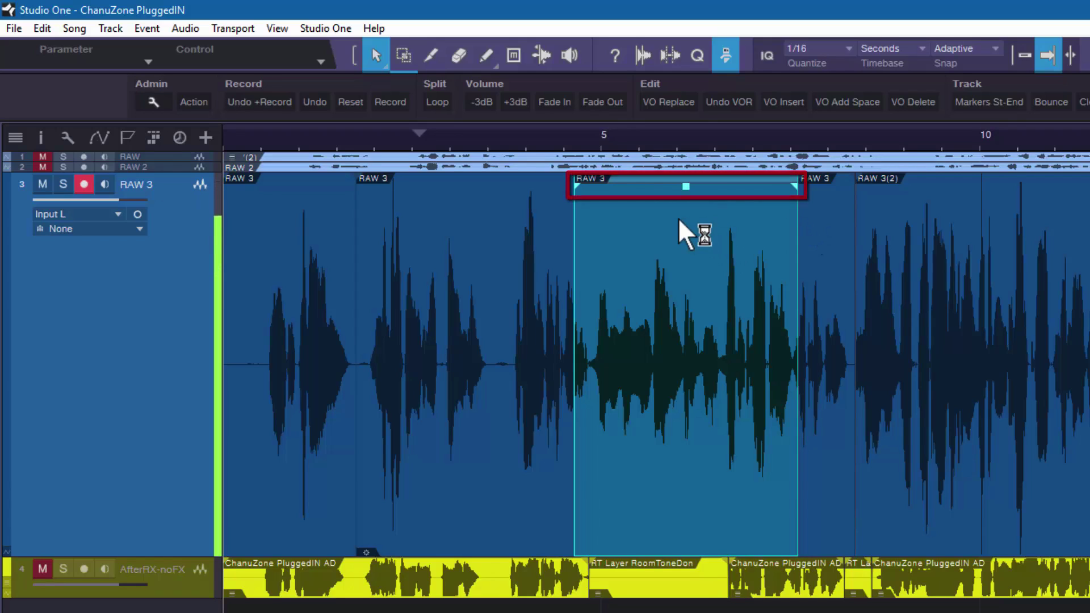
{"action": "left_click", "coordinate": [412, 478]}
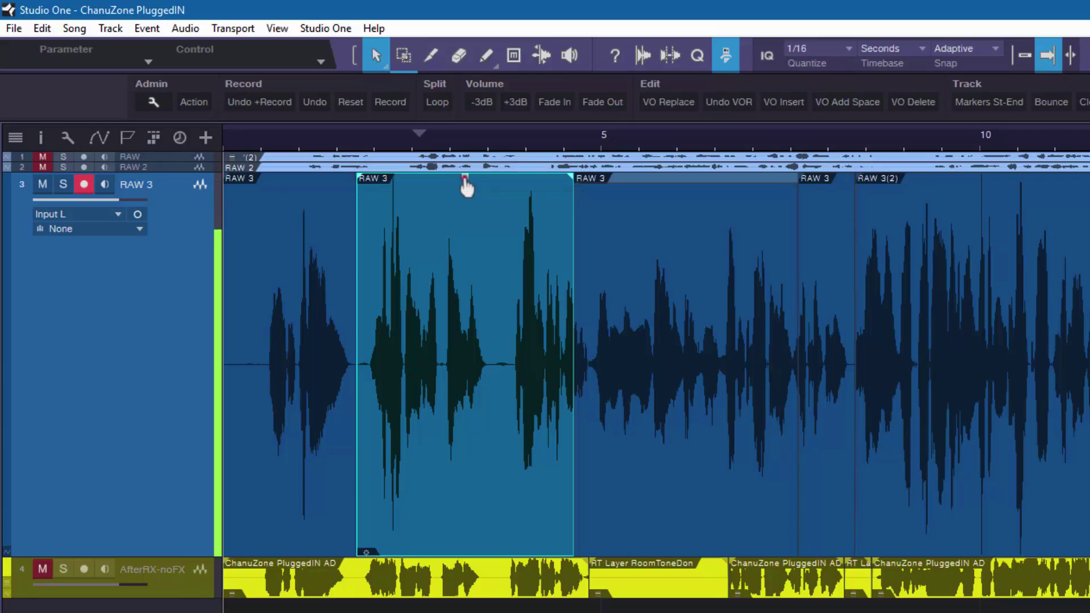
{"action": "mouse_move", "coordinate": [464, 179]}
{"action": "left_mouse_down"}
{"action": "mouse_move", "coordinate": [465, 277]}
{"action": "mouse_move", "coordinate": [466, 194]}
{"action": "left_mouse_up"}
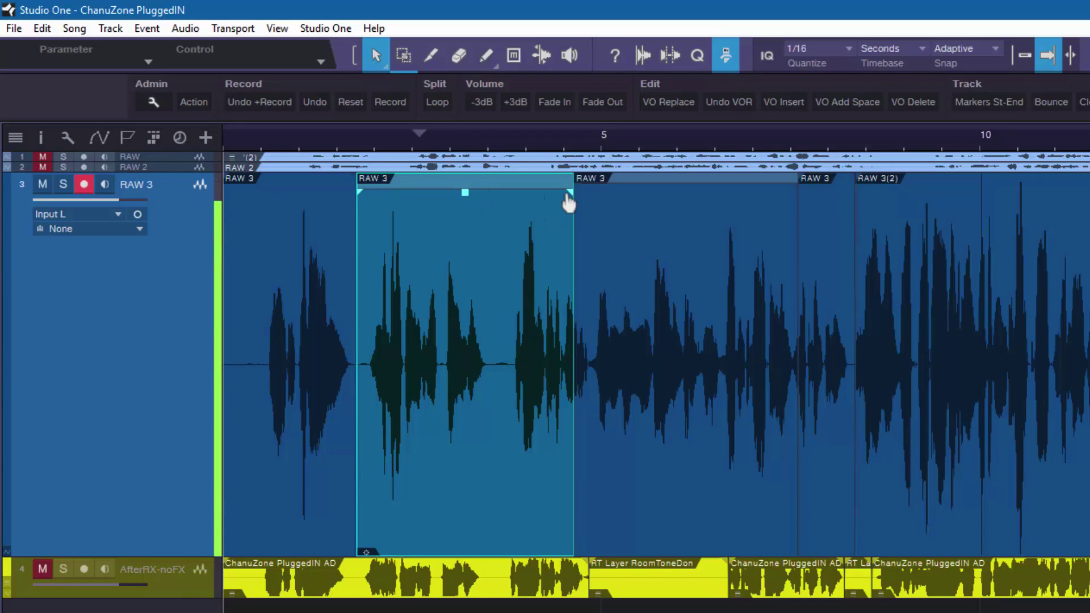
Add a fade-out to the second RAW 3 clip from about 3.3 s to its end and bend the fade curve outward.
{"action": "left_click_drag", "start_coordinate": [568, 201], "coordinate": [472, 215]}
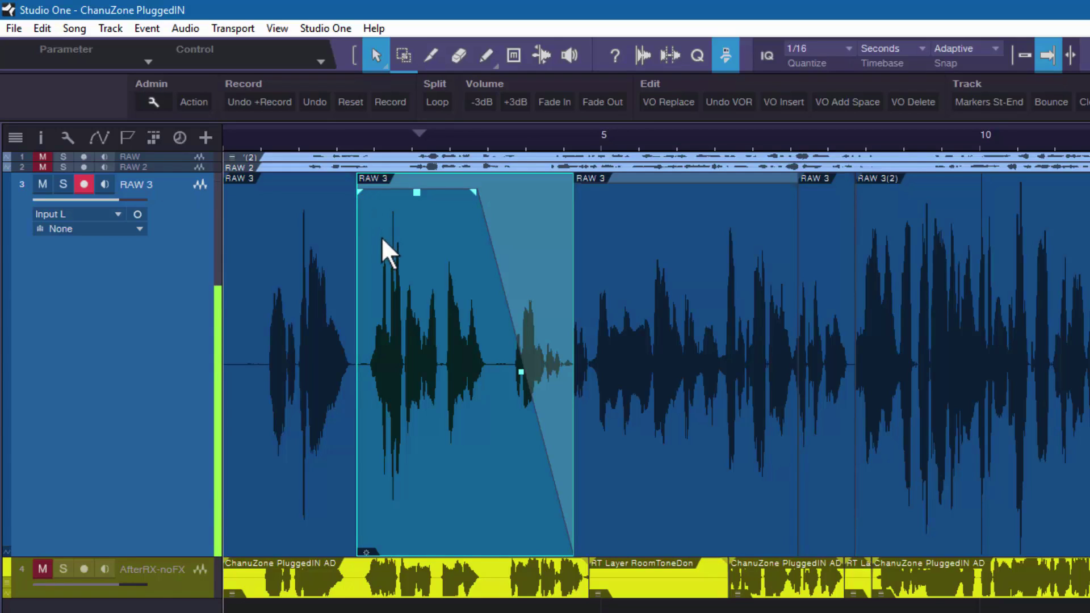
{"action": "mouse_move", "coordinate": [369, 208]}
{"action": "left_mouse_down"}
{"action": "mouse_move", "coordinate": [406, 208]}
{"action": "mouse_move", "coordinate": [364, 213]}
{"action": "left_mouse_up"}
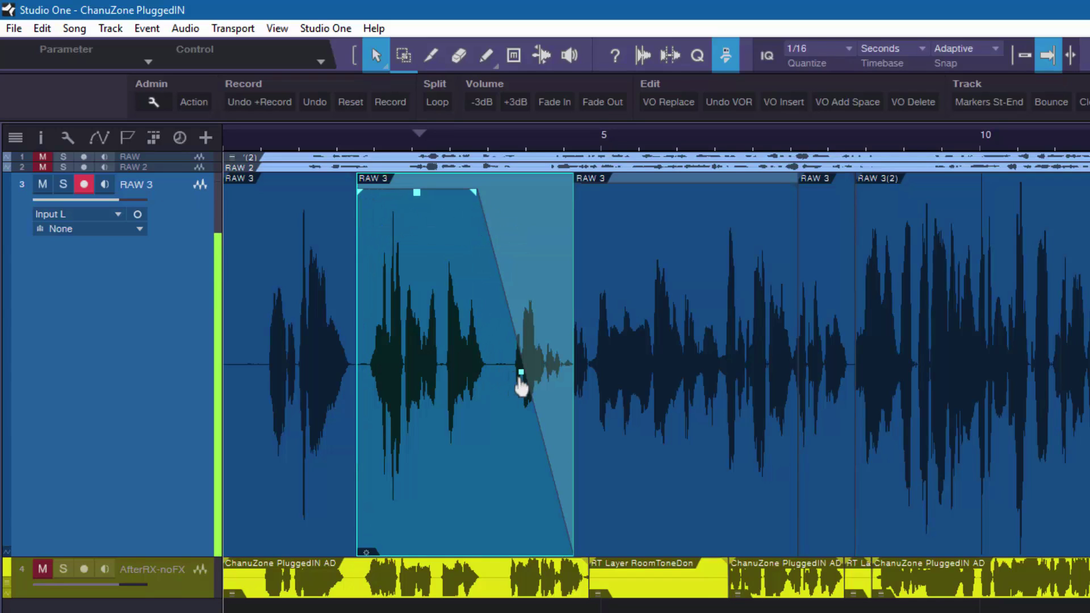
{"action": "left_click_drag", "start_coordinate": [521, 382], "coordinate": [523, 353]}
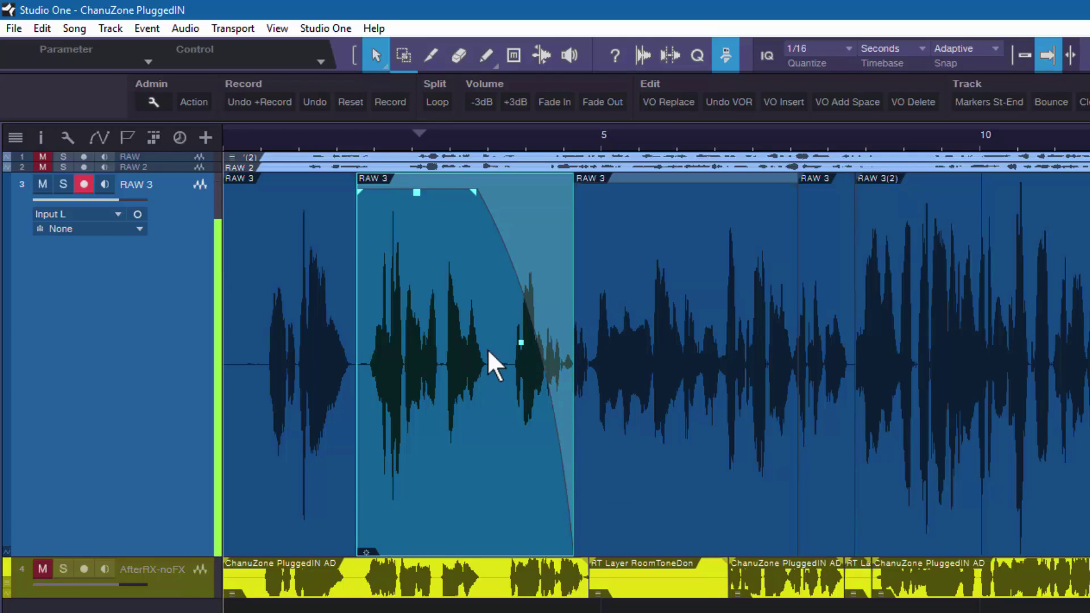
Zoom the timeline in around 2.5 to 3 s and lower the selected clip's volume to -4.0 dB.
{"action": "left_click_drag", "start_coordinate": [427, 140], "coordinate": [736, 282]}
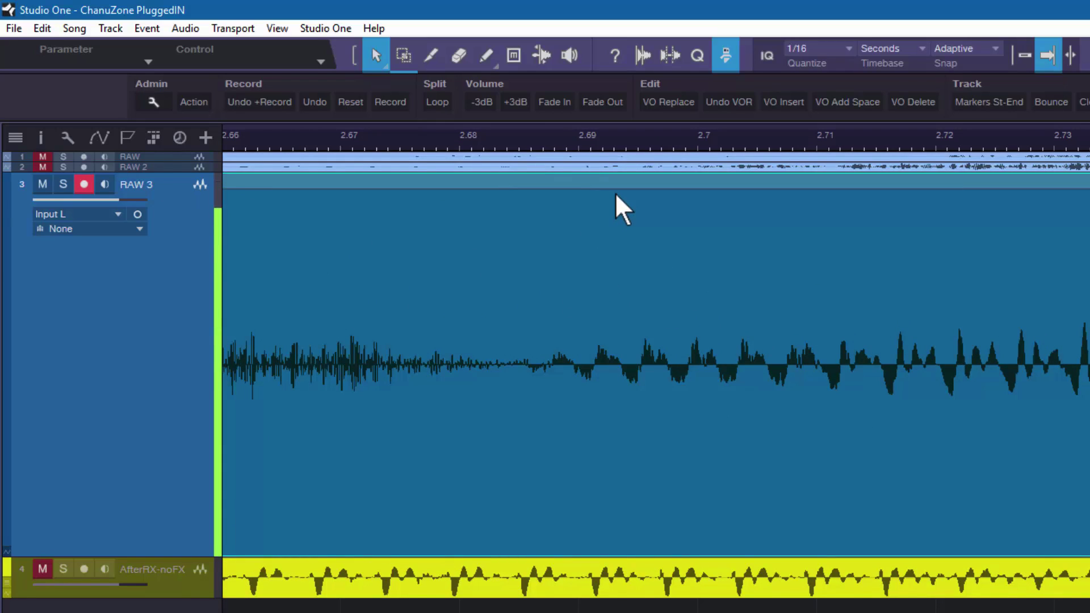
{"action": "left_click_drag", "start_coordinate": [615, 192], "coordinate": [636, 203]}
{"action": "left_click_drag", "start_coordinate": [587, 142], "coordinate": [725, 80]}
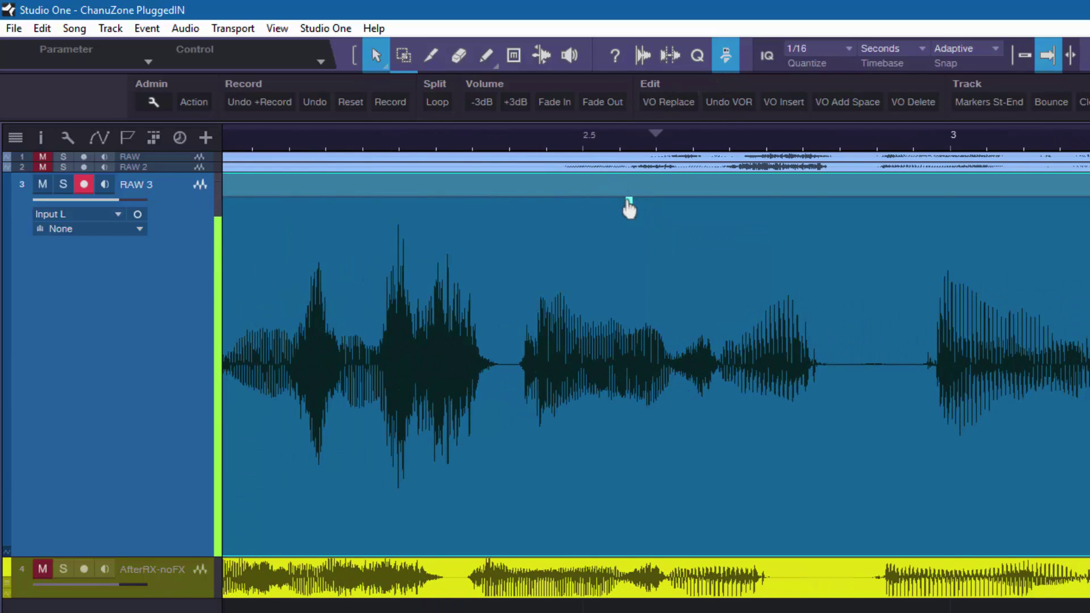
{"action": "left_click_drag", "start_coordinate": [629, 201], "coordinate": [624, 229]}
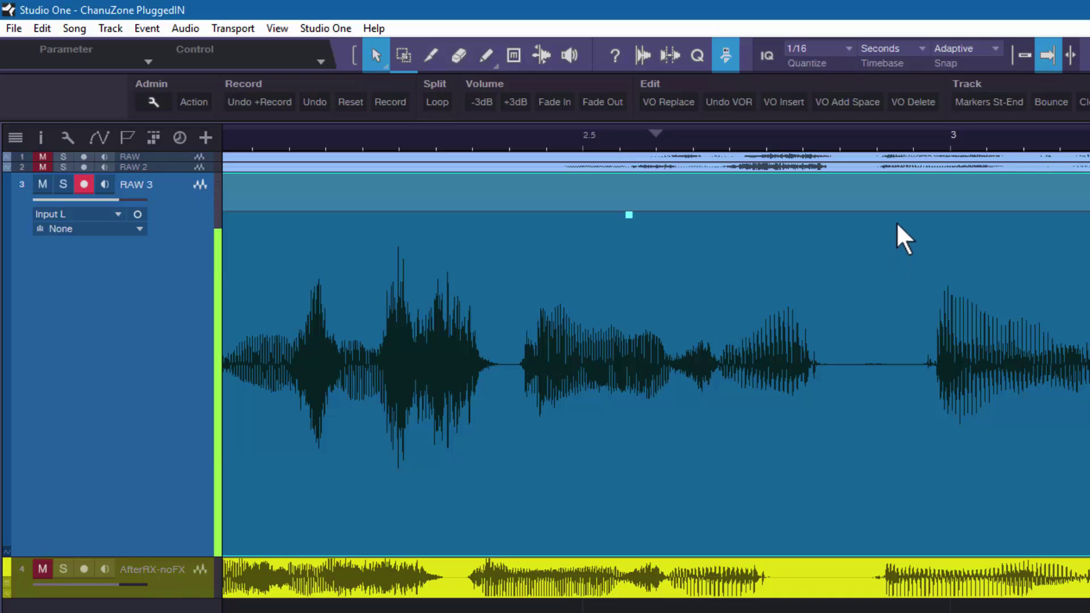
Raise the selected clip's volume along its envelope line to about -1.2 dB and fine-tune the level.
{"action": "mouse_move", "coordinate": [897, 215]}
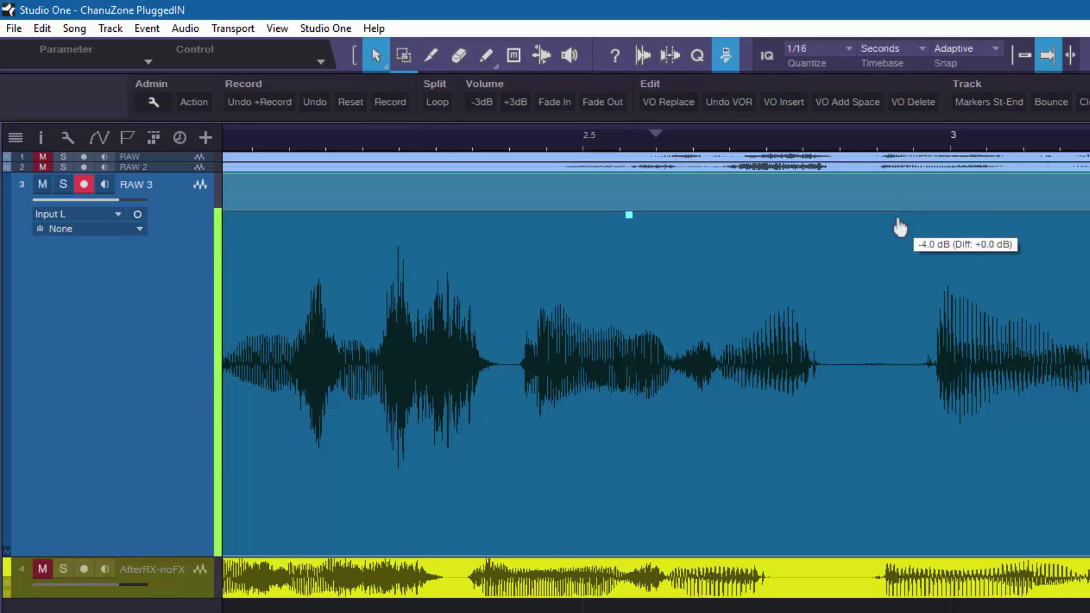
{"action": "left_click_drag", "start_coordinate": [899, 227], "coordinate": [908, 197]}
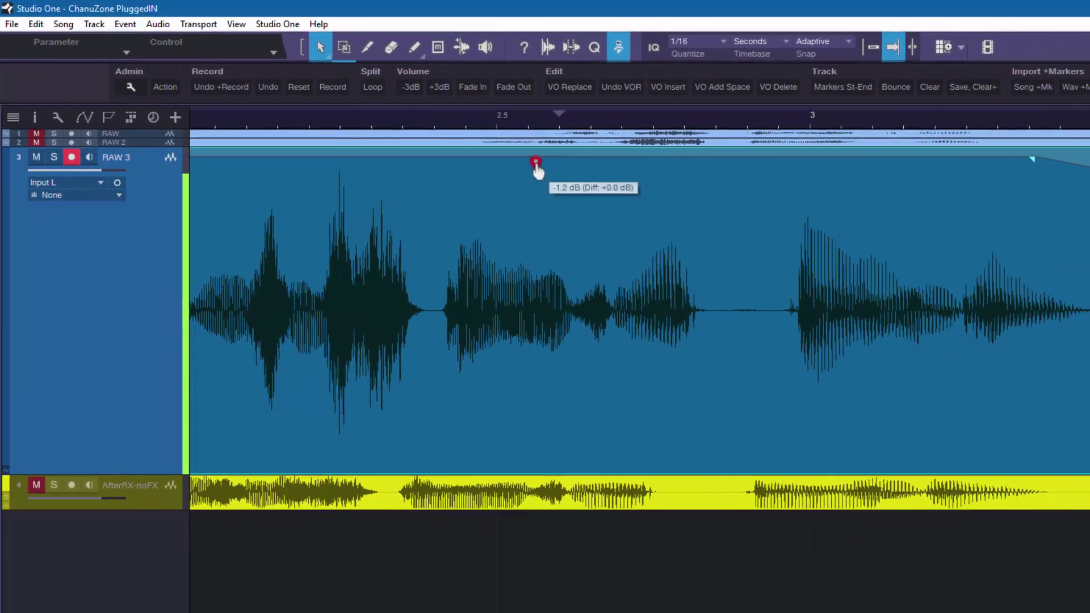
{"action": "mouse_move", "coordinate": [656, 202]}
{"action": "left_mouse_down"}
{"action": "mouse_move", "coordinate": [635, 244]}
{"action": "mouse_move", "coordinate": [656, 198]}
{"action": "left_mouse_up"}
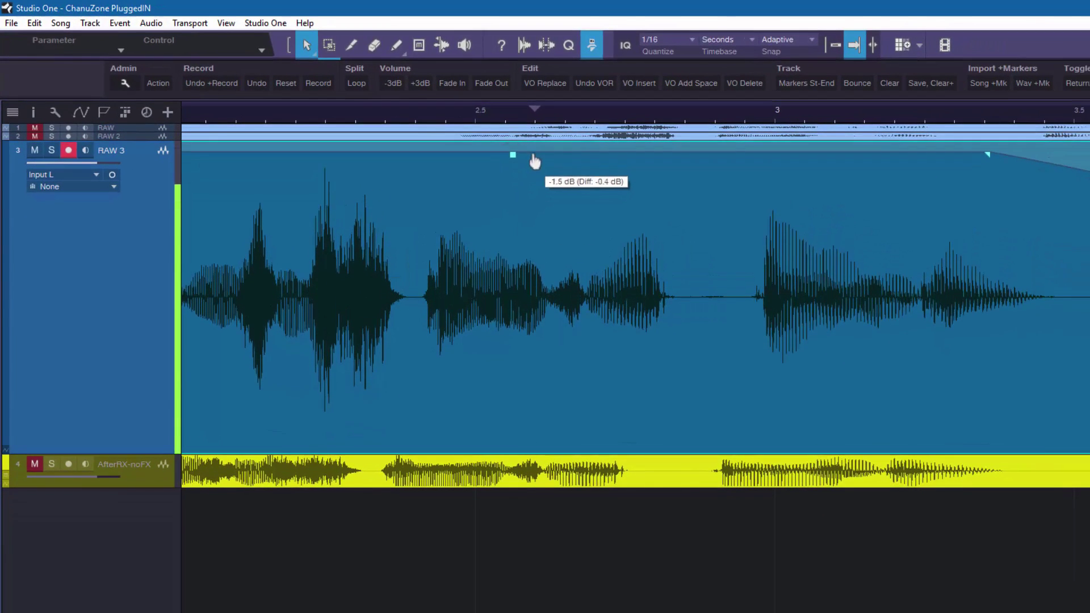
{"action": "left_click_drag", "start_coordinate": [534, 161], "coordinate": [533, 158]}
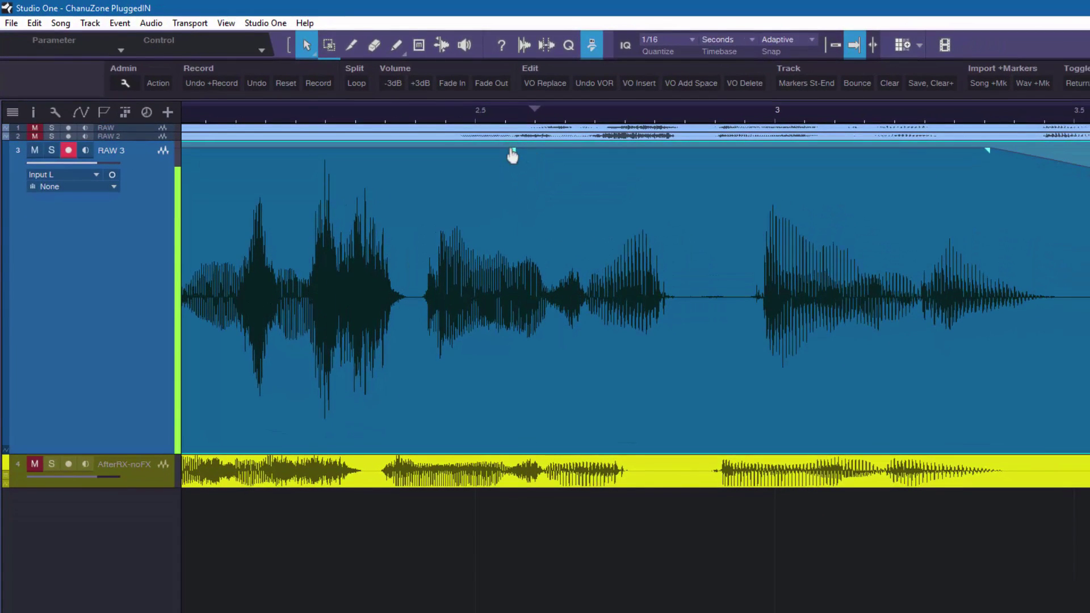
Shorten the selected clip's fade-out by moving its start past 3.5 s, and lower the clip's volume.
{"action": "left_click_drag", "start_coordinate": [988, 151], "coordinate": [1087, 153]}
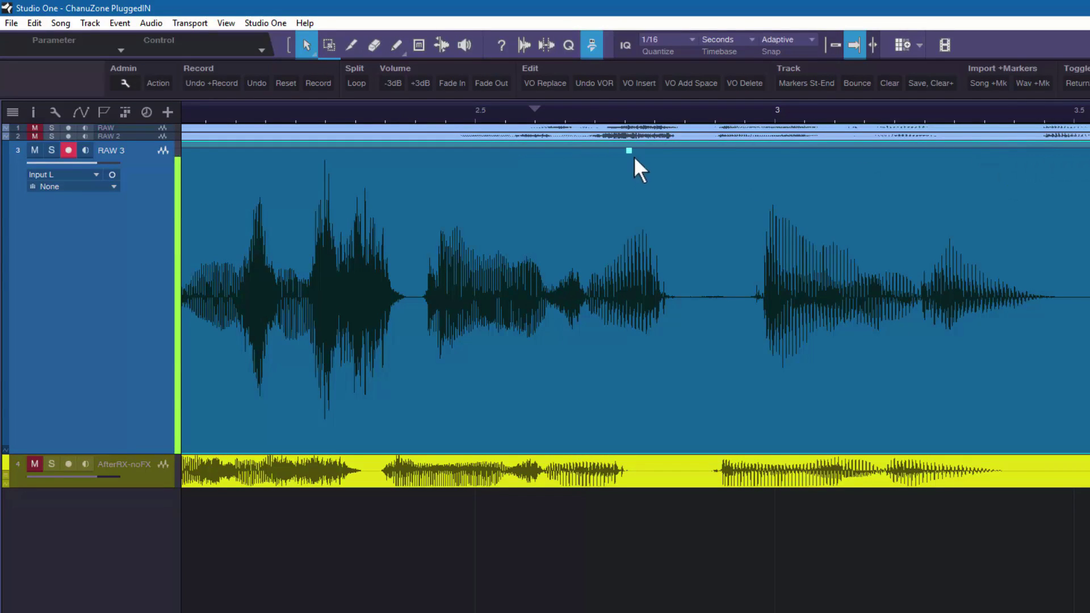
{"action": "mouse_move", "coordinate": [707, 153]}
{"action": "left_mouse_down"}
{"action": "mouse_move", "coordinate": [711, 231]}
{"action": "mouse_move", "coordinate": [720, 167]}
{"action": "left_mouse_up"}
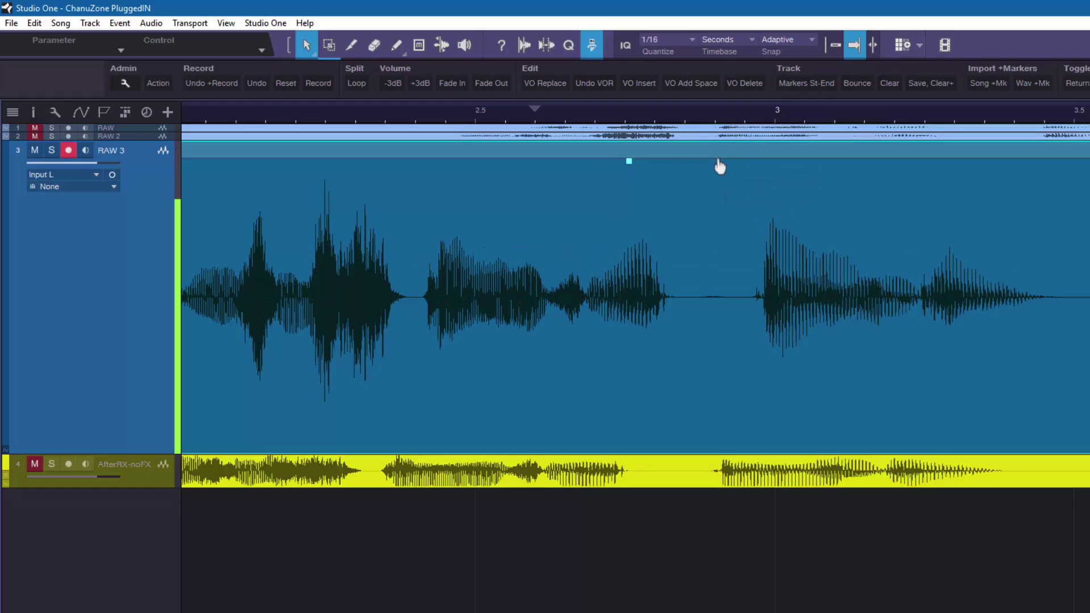
{"action": "left_click_drag", "start_coordinate": [662, 116], "coordinate": [693, 66]}
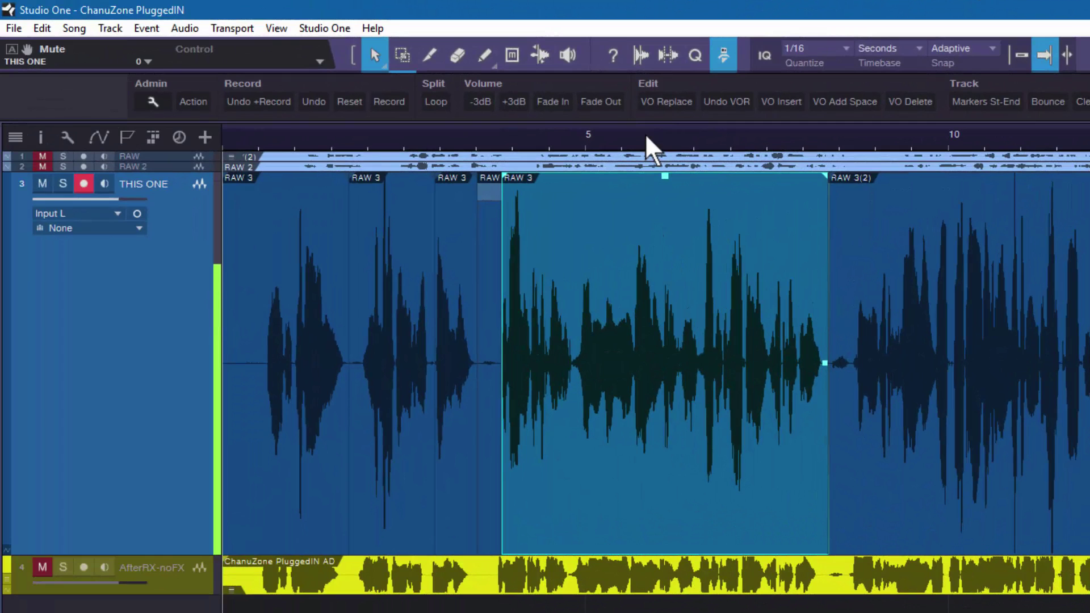
Zoom the timeline out slightly and position the playhead between 6 and 7 s.
{"action": "mouse_move", "coordinate": [646, 139]}
{"action": "left_mouse_down"}
{"action": "mouse_move", "coordinate": [650, 168]}
{"action": "mouse_move", "coordinate": [651, 137]}
{"action": "left_mouse_up"}
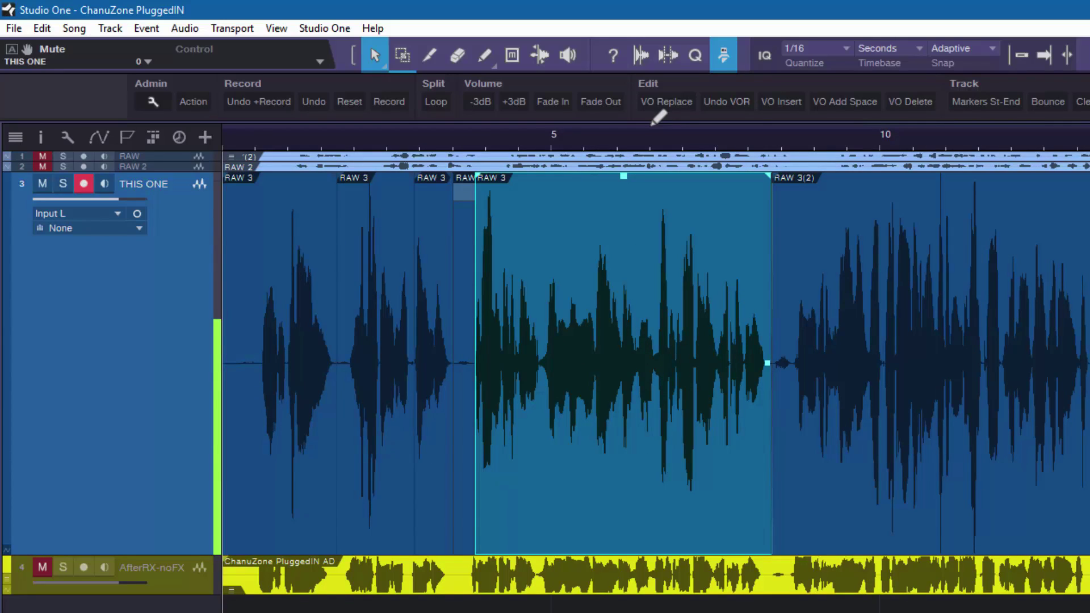
{"action": "mouse_move", "coordinate": [649, 122]}
{"action": "left_mouse_down"}
{"action": "mouse_move", "coordinate": [819, 126]}
{"action": "mouse_move", "coordinate": [654, 145]}
{"action": "left_mouse_up"}
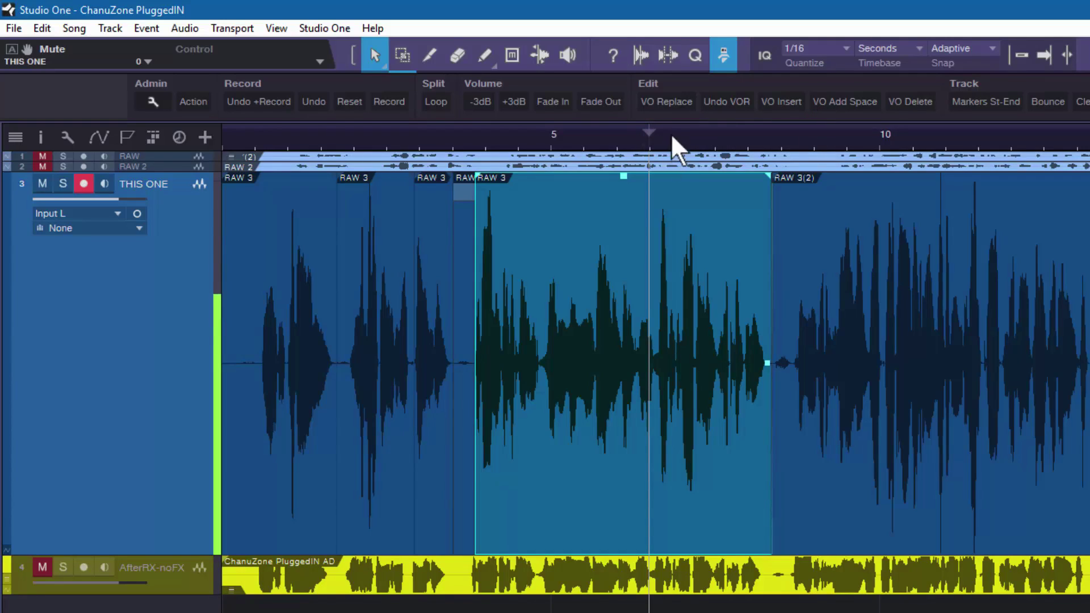
{"action": "left_click", "coordinate": [671, 139]}
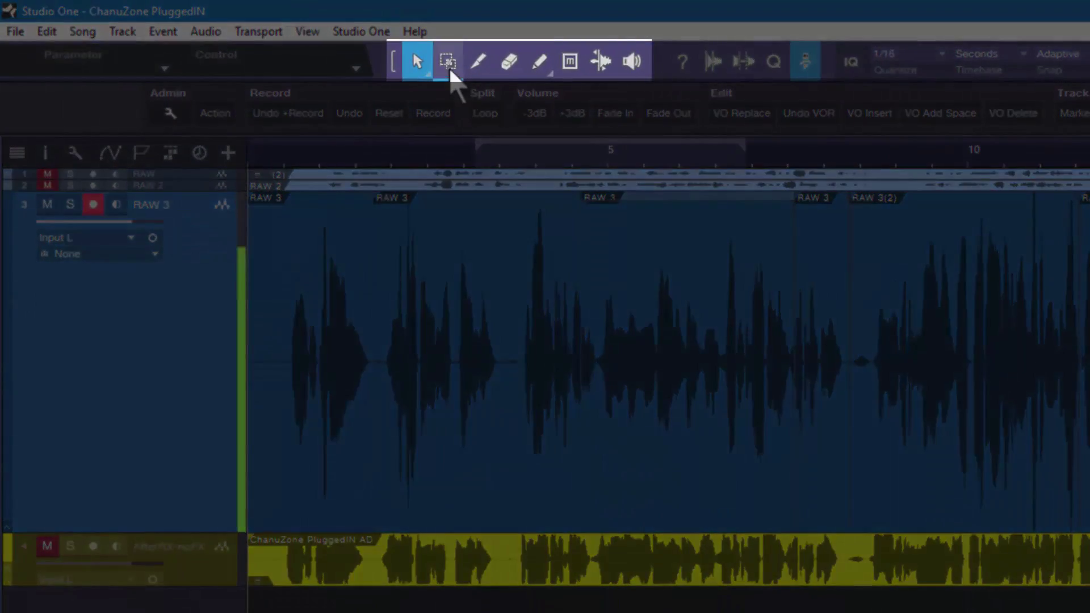
Switch to the Range tool and set the cursor at several points along the RAW 3 track, ending at about 5.8 s.
{"action": "left_click", "coordinate": [448, 62]}
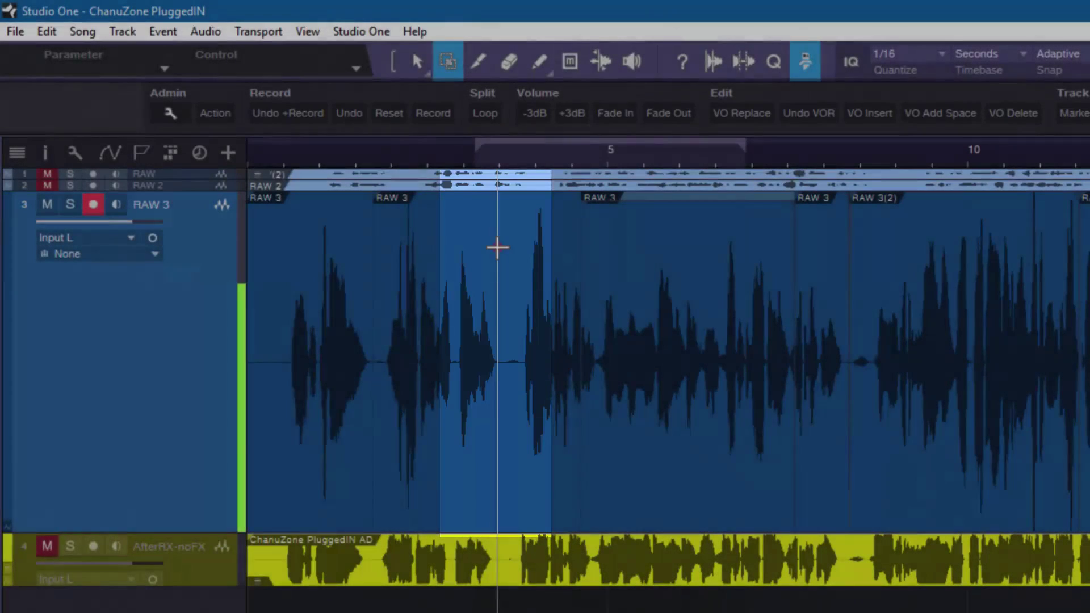
{"action": "left_click", "coordinate": [498, 246]}
{"action": "left_click", "coordinate": [725, 240]}
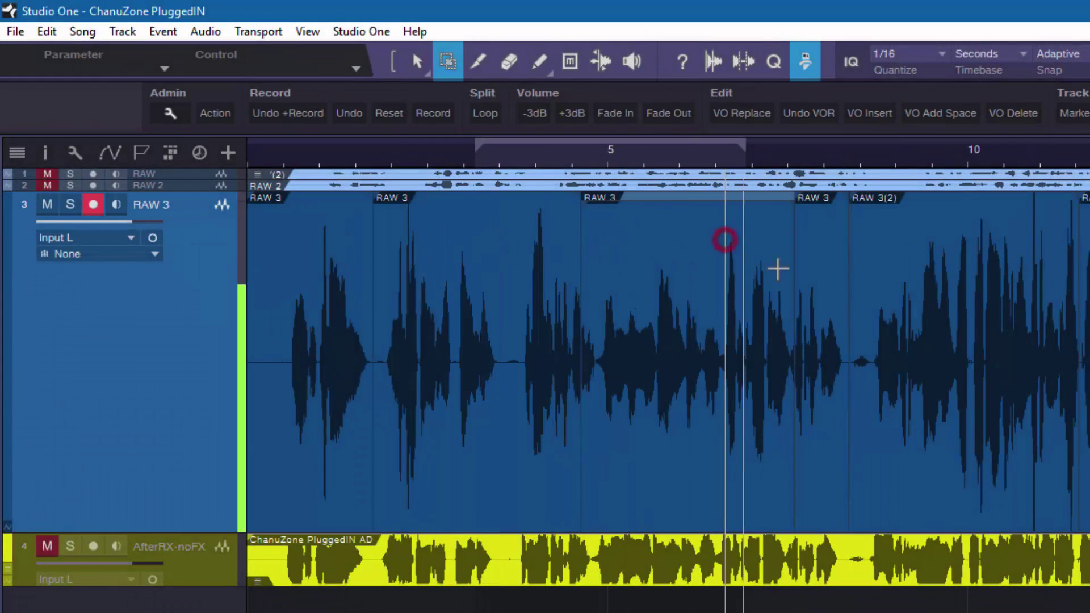
{"action": "left_click", "coordinate": [359, 289]}
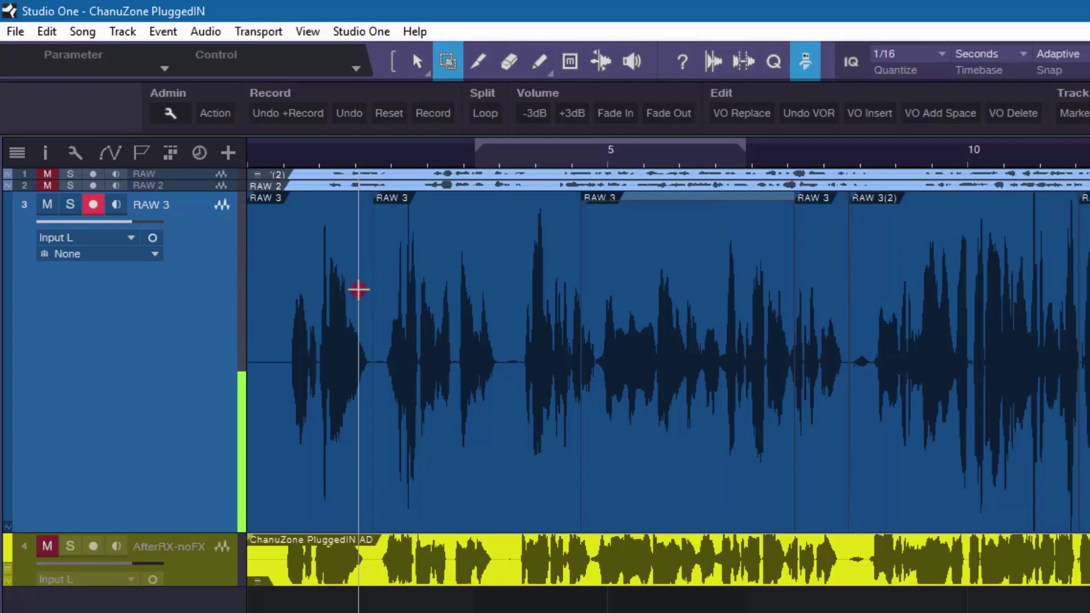
{"action": "left_click", "coordinate": [664, 281]}
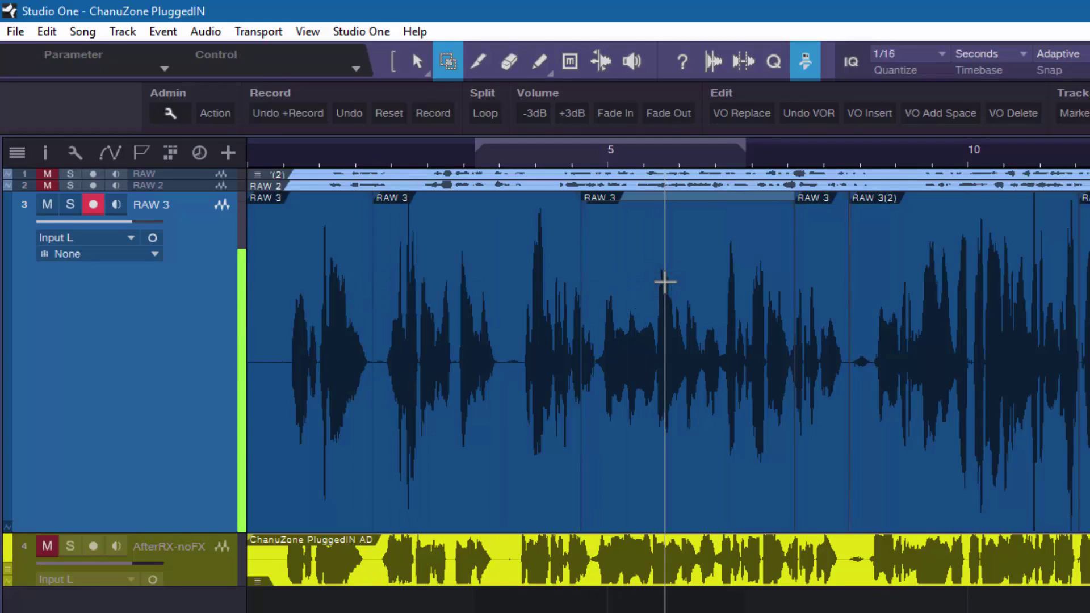
Return to the Arrow tool and select the second RAW 3 clip.
{"action": "left_click", "coordinate": [417, 63]}
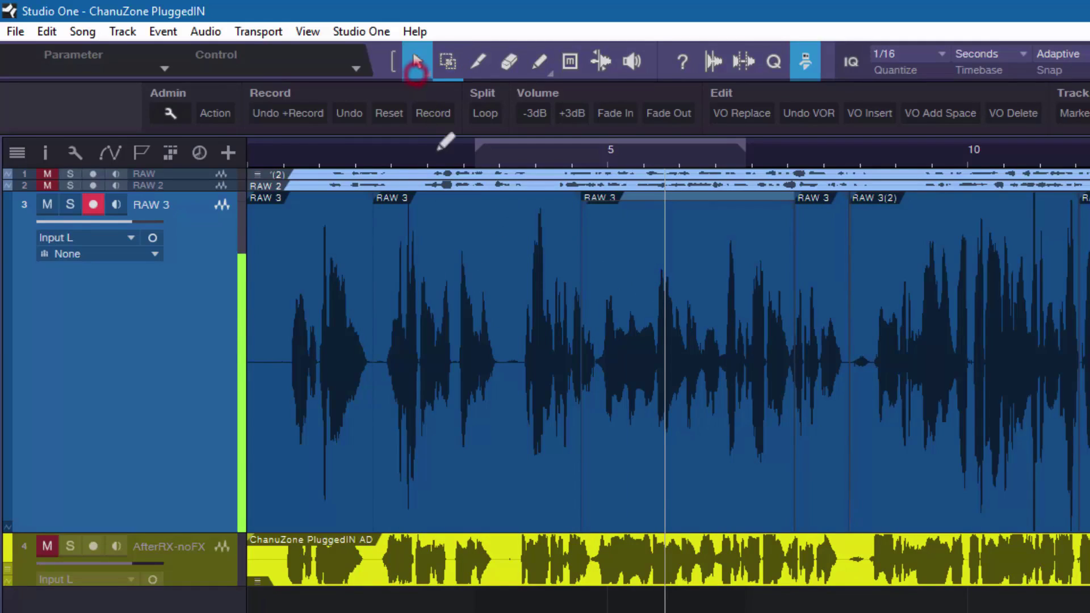
{"action": "left_click", "coordinate": [465, 471]}
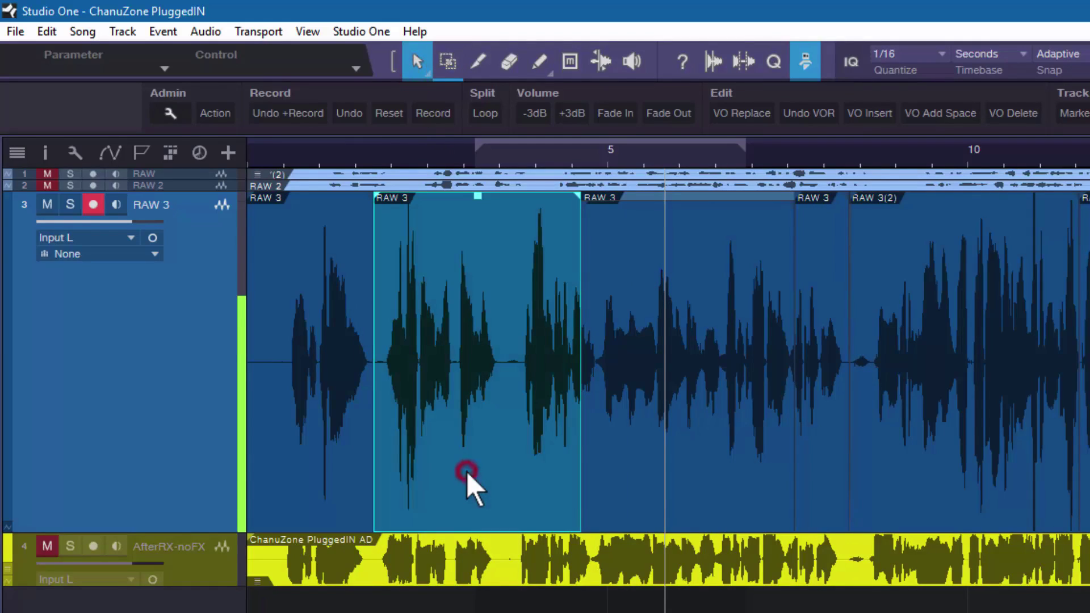
Select the RAW 3 track's clips one at a time, including RAW 3(2), ending with the third RAW 3 clip.
{"action": "left_click", "coordinate": [713, 489]}
{"action": "left_click", "coordinate": [887, 482]}
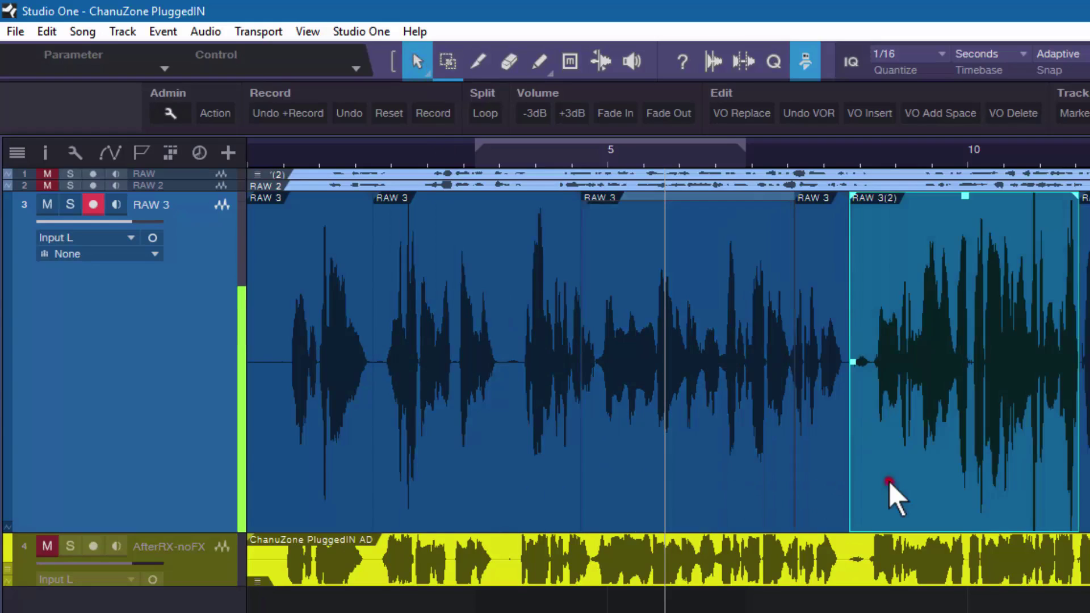
{"action": "left_click", "coordinate": [484, 478]}
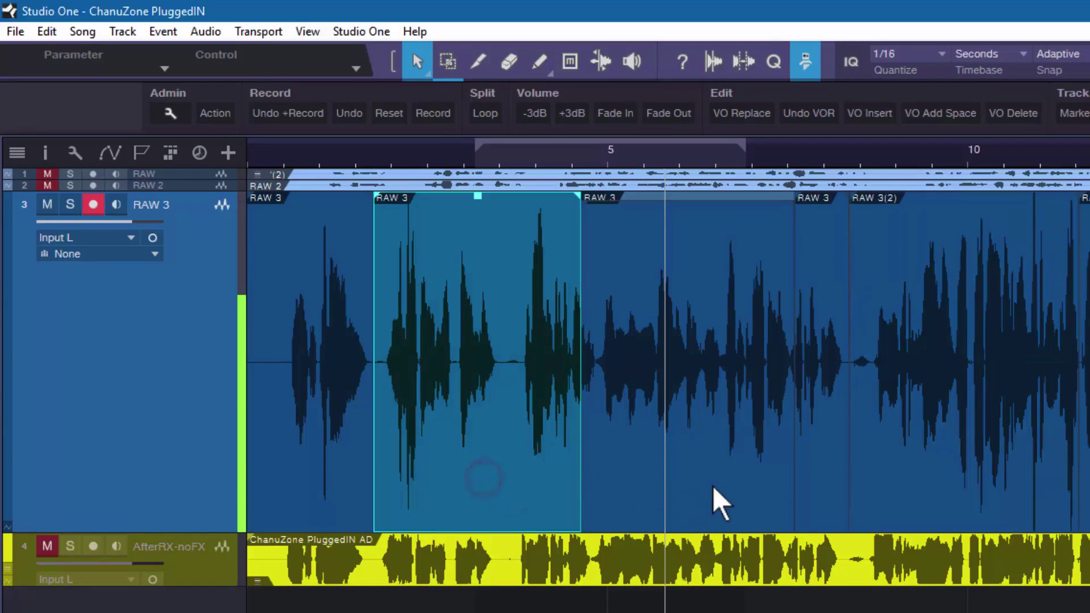
{"action": "left_click", "coordinate": [717, 485]}
{"action": "left_click", "coordinate": [502, 485]}
{"action": "left_click", "coordinate": [650, 488]}
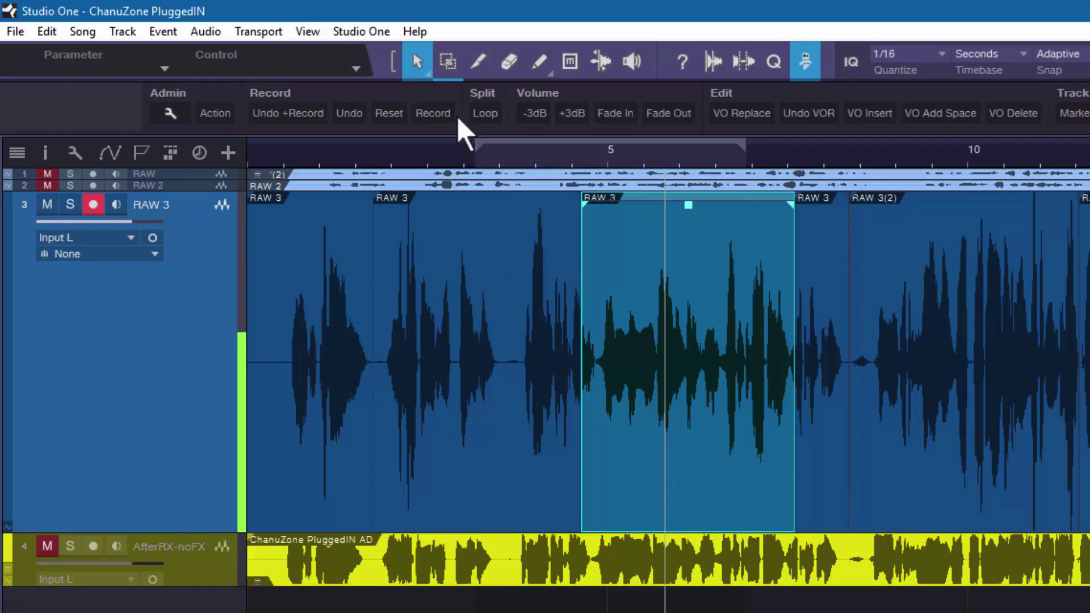
Switch to the Range tool and set the cursor at several points along the RAW 3 track, ending at about 3.1 s.
{"action": "left_click", "coordinate": [448, 62]}
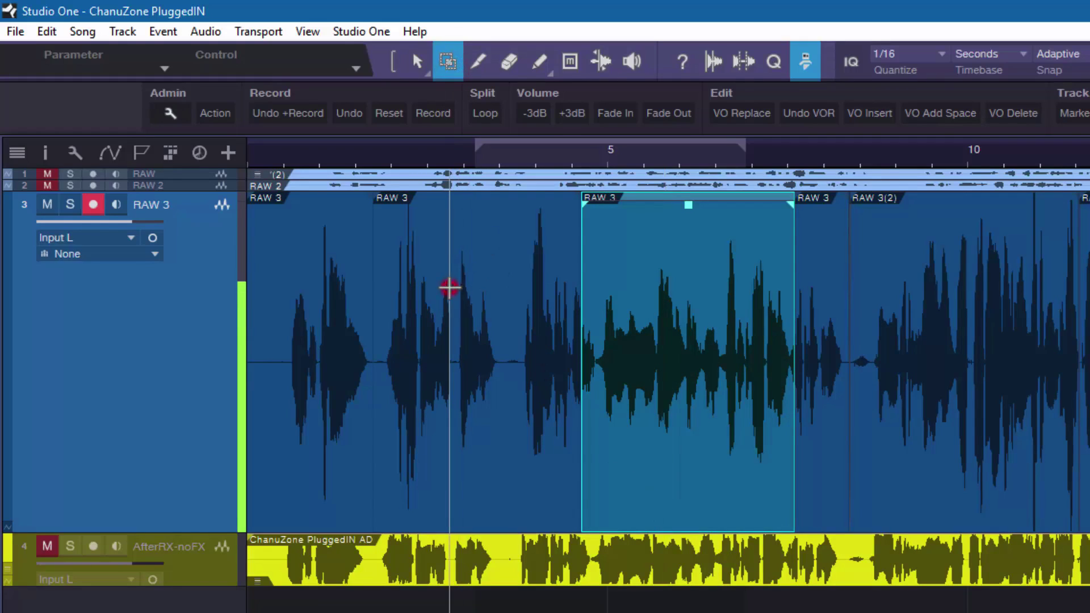
{"action": "left_click", "coordinate": [450, 287]}
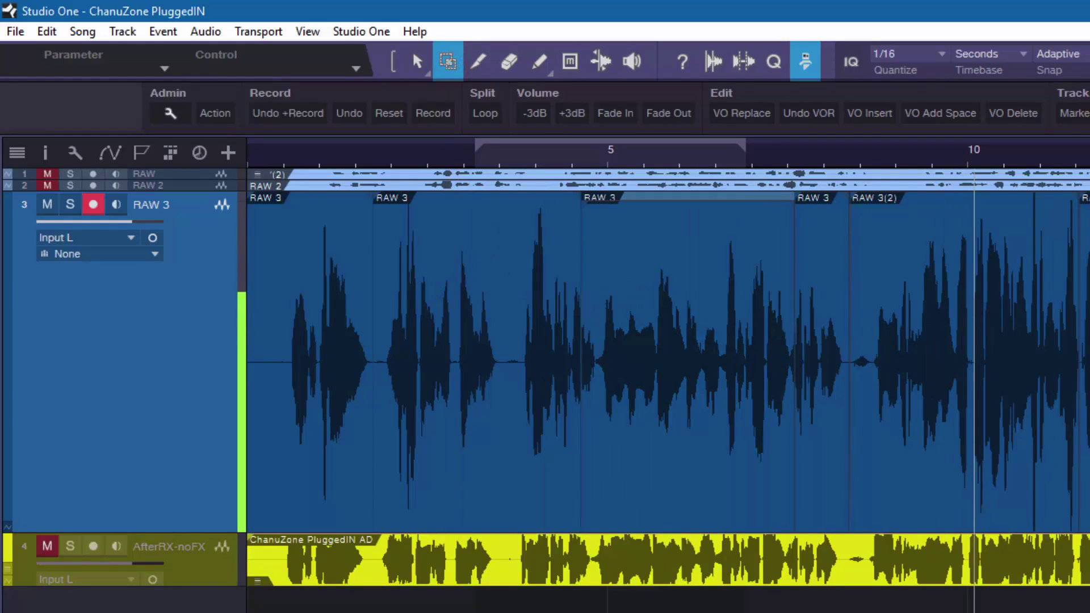
{"action": "left_click_drag", "start_coordinate": [645, 292], "coordinate": [623, 311]}
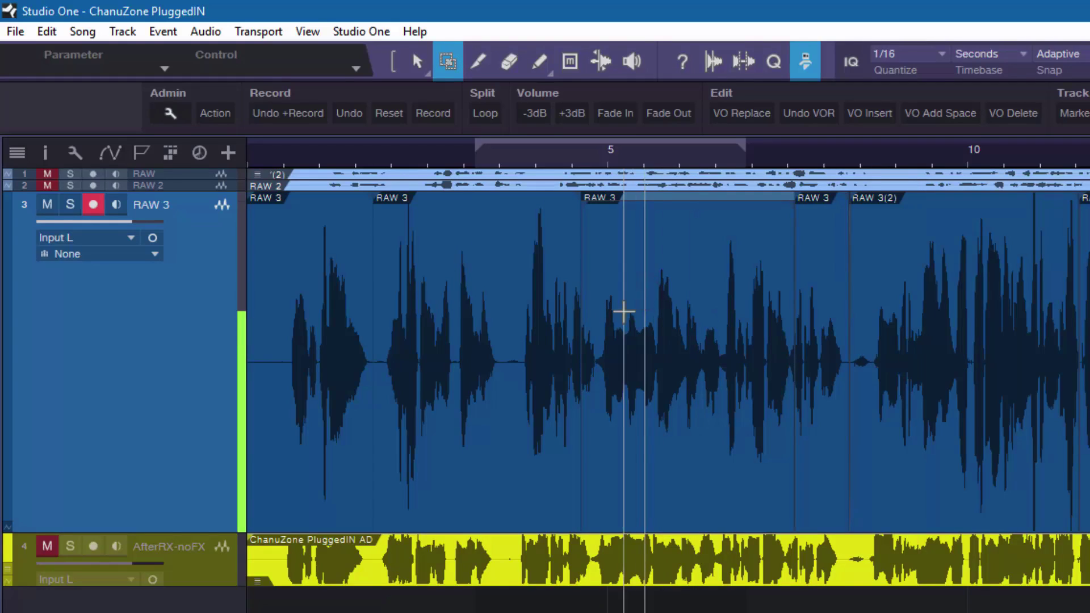
{"action": "left_click_drag", "start_coordinate": [471, 291], "coordinate": [426, 213]}
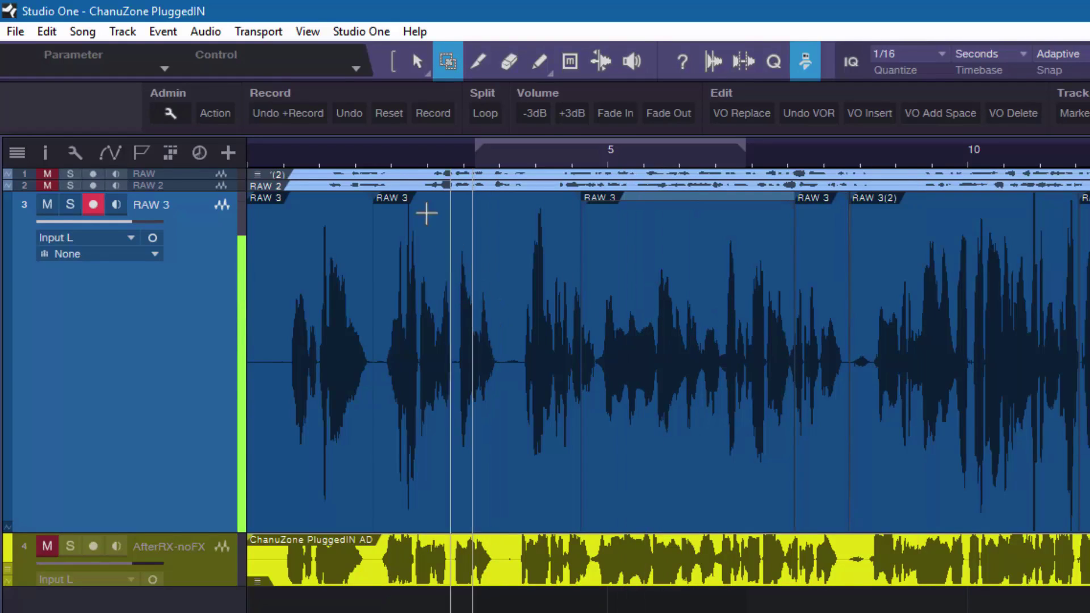
Link the Arrow and Range tools, and select the second and then the third RAW 3 clip from their lower halves.
{"action": "left_click", "coordinate": [404, 63]}
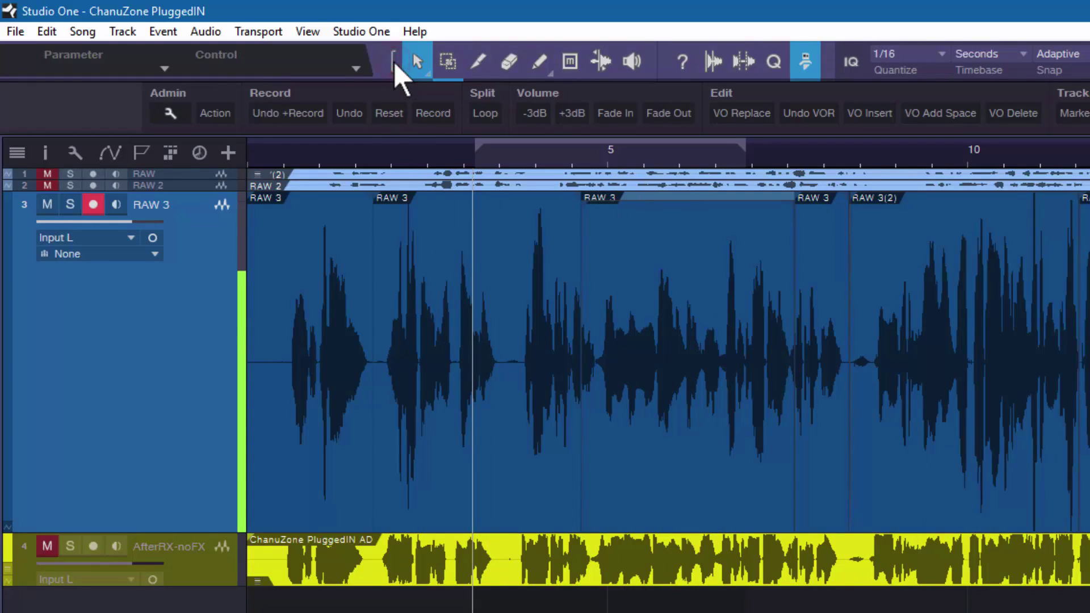
{"action": "left_click", "coordinate": [393, 61]}
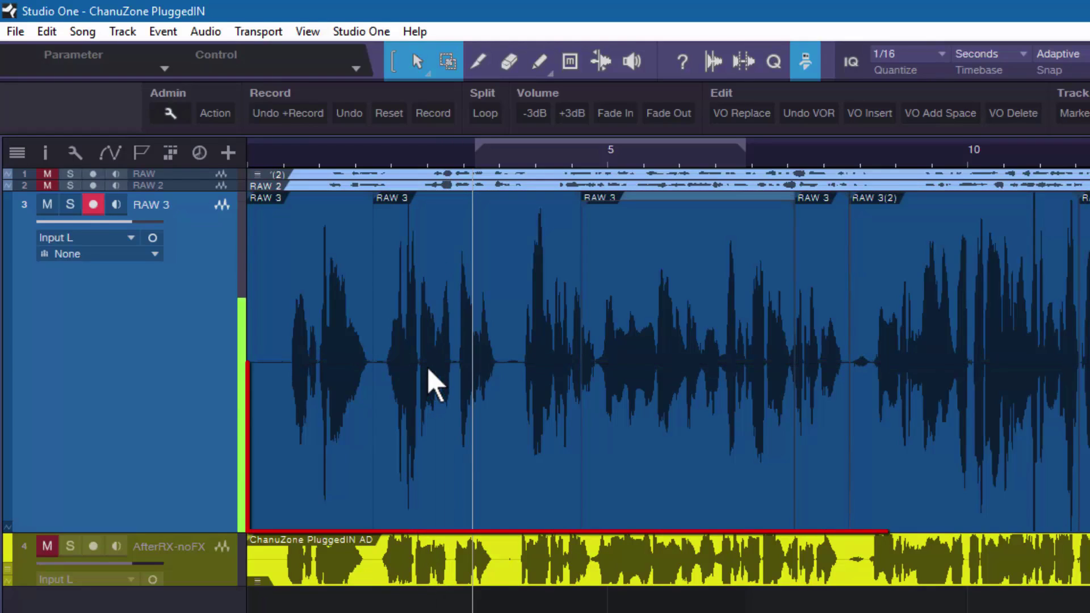
{"action": "left_click", "coordinate": [427, 461]}
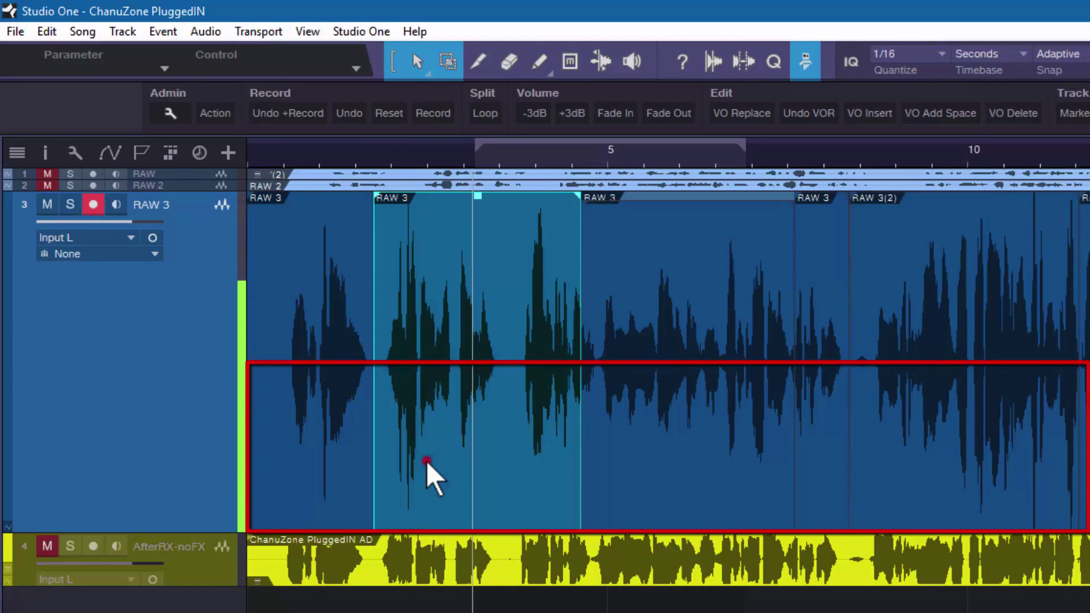
{"action": "left_click", "coordinate": [662, 464]}
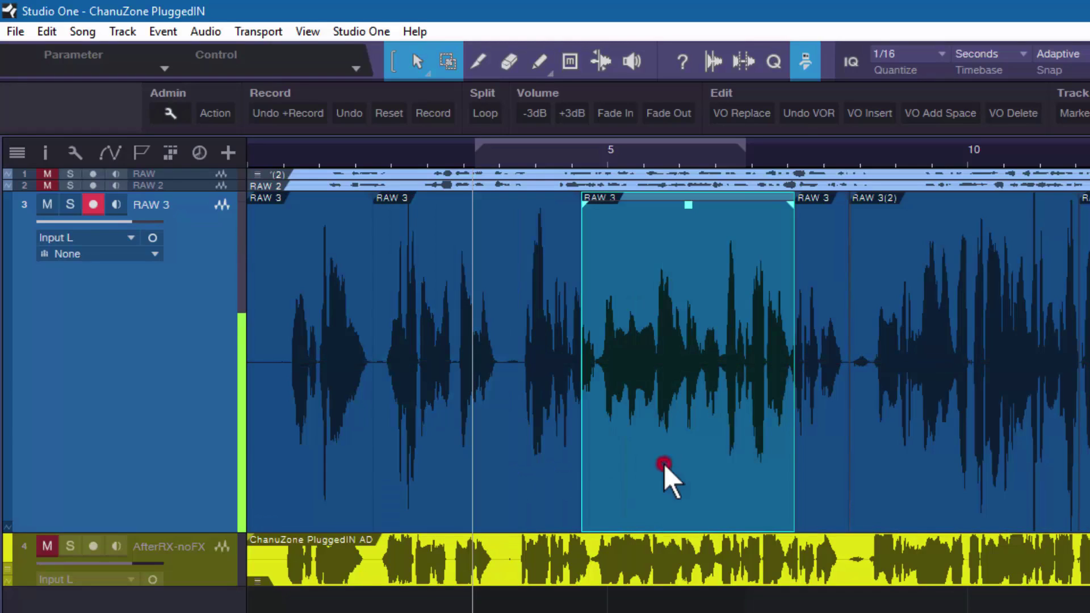
Set the cursor at several points in the upper half of the RAW 3 track, ending at about 2.3 s, selecting the second clip in between.
{"action": "left_click", "coordinate": [660, 284]}
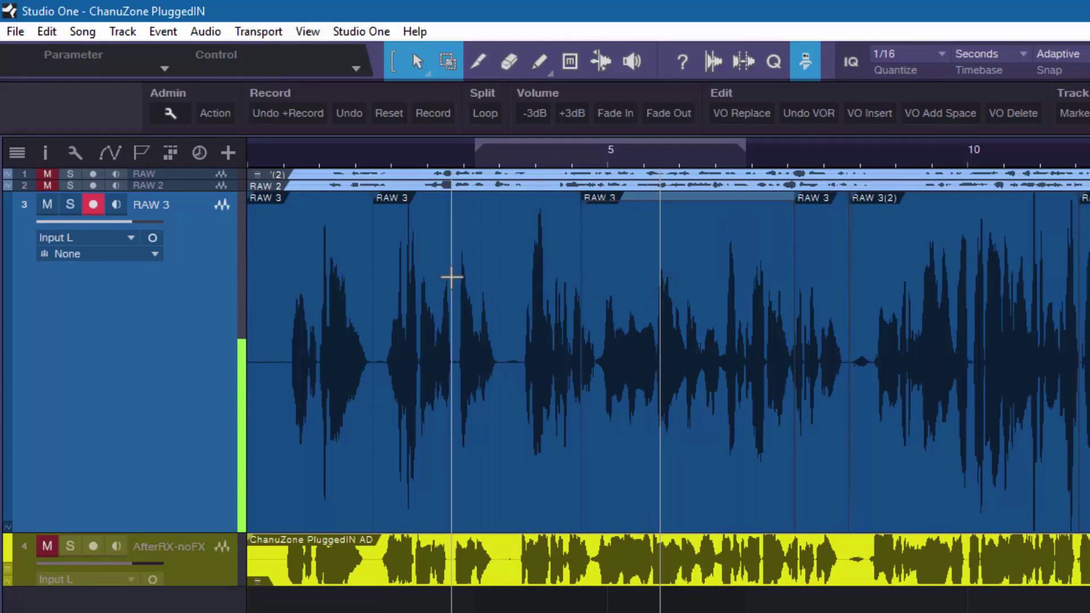
{"action": "left_click", "coordinate": [451, 277]}
{"action": "left_click", "coordinate": [448, 444]}
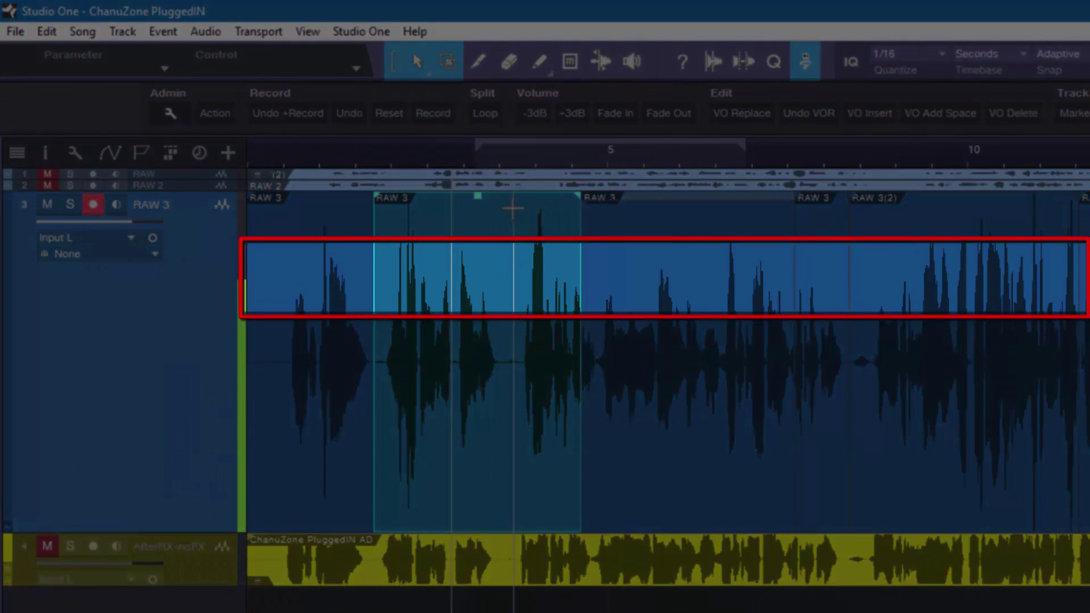
{"action": "left_click", "coordinate": [506, 273]}
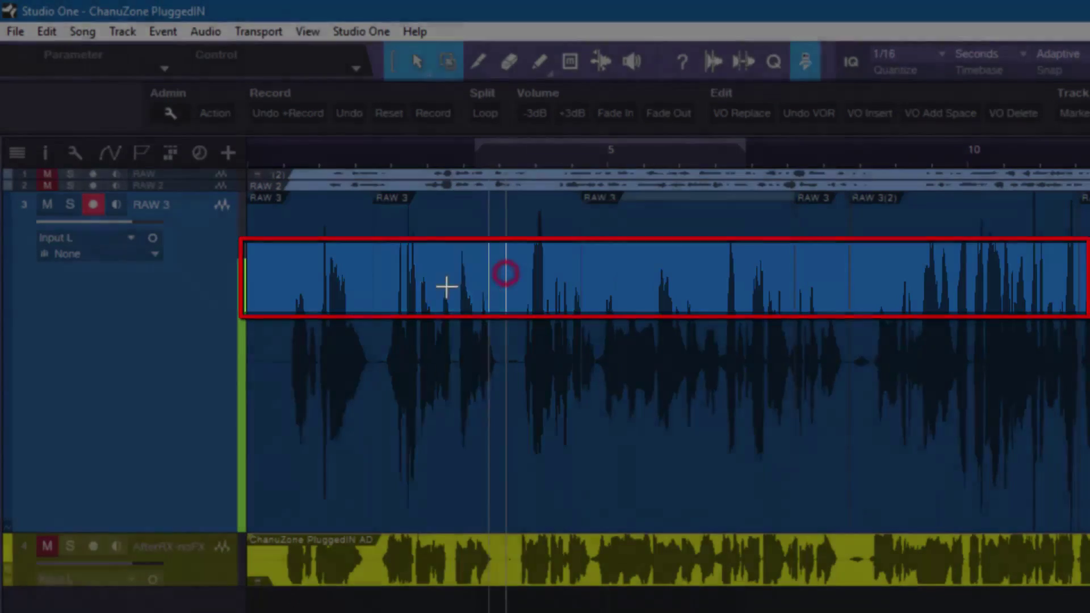
{"action": "left_click", "coordinate": [411, 286]}
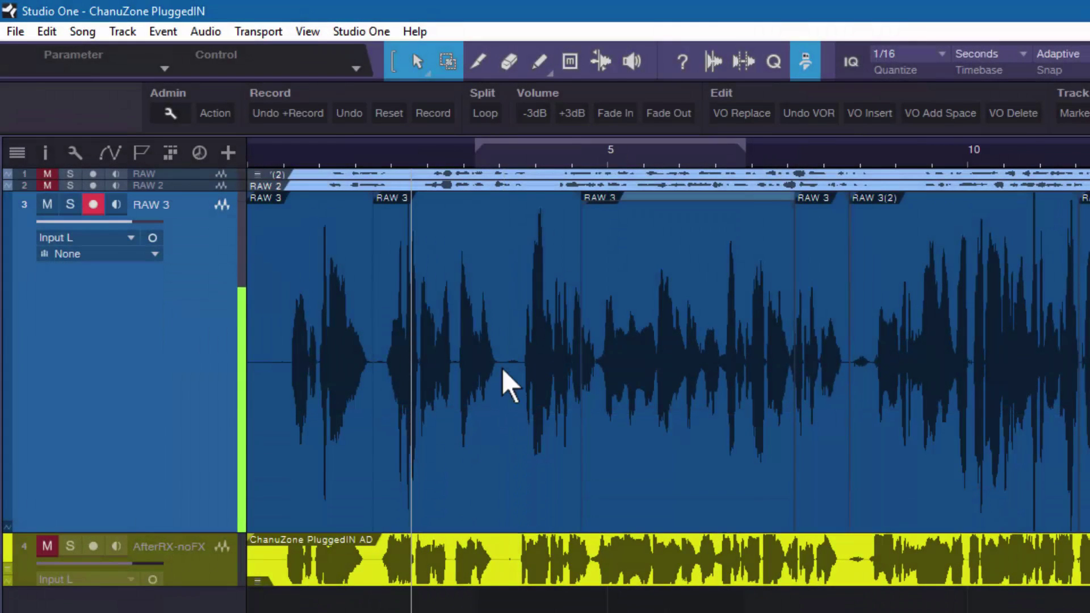
Alternate between selecting the second RAW 3 clip from its lower half and setting the cursor at about 3.5 s in its upper half.
{"action": "left_click", "coordinate": [502, 367]}
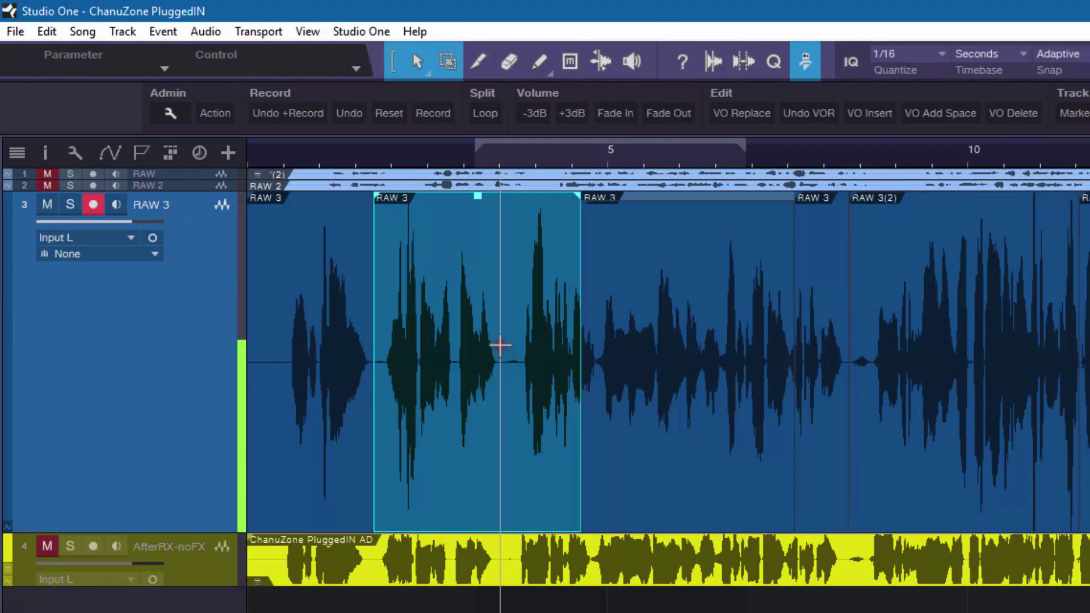
{"action": "left_click", "coordinate": [499, 344]}
{"action": "left_click", "coordinate": [499, 386]}
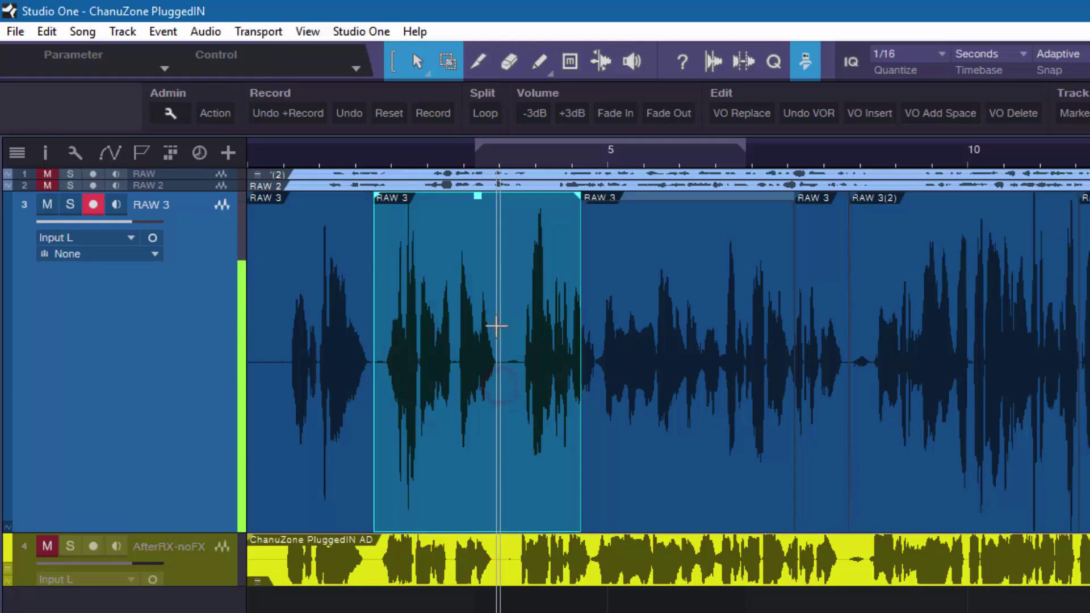
{"action": "left_click", "coordinate": [499, 269]}
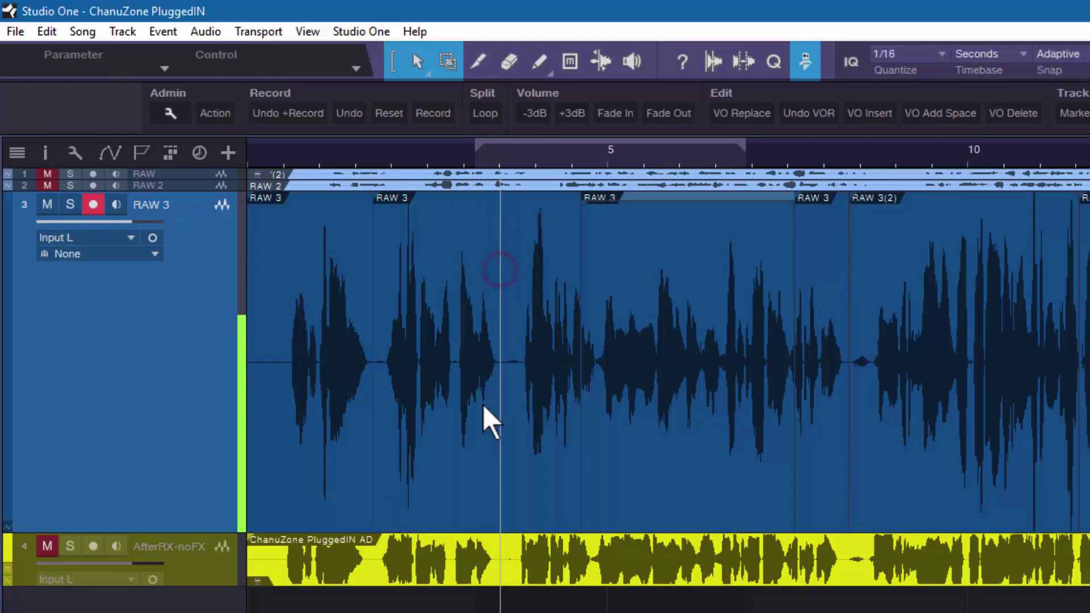
{"action": "left_click", "coordinate": [498, 459]}
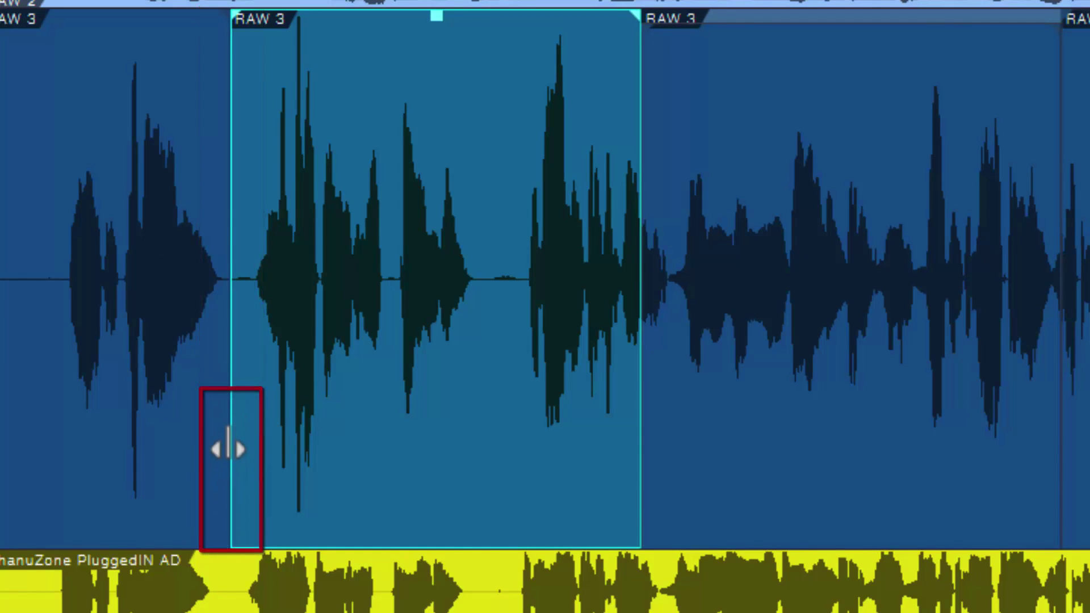
Nudge the shared edge of the first and second RAW 3 clips, and try trimming the two clips apart, undoing both trims.
{"action": "mouse_move", "coordinate": [230, 414]}
{"action": "left_mouse_down"}
{"action": "mouse_move", "coordinate": [247, 418]}
{"action": "mouse_move", "coordinate": [231, 430]}
{"action": "left_mouse_up"}
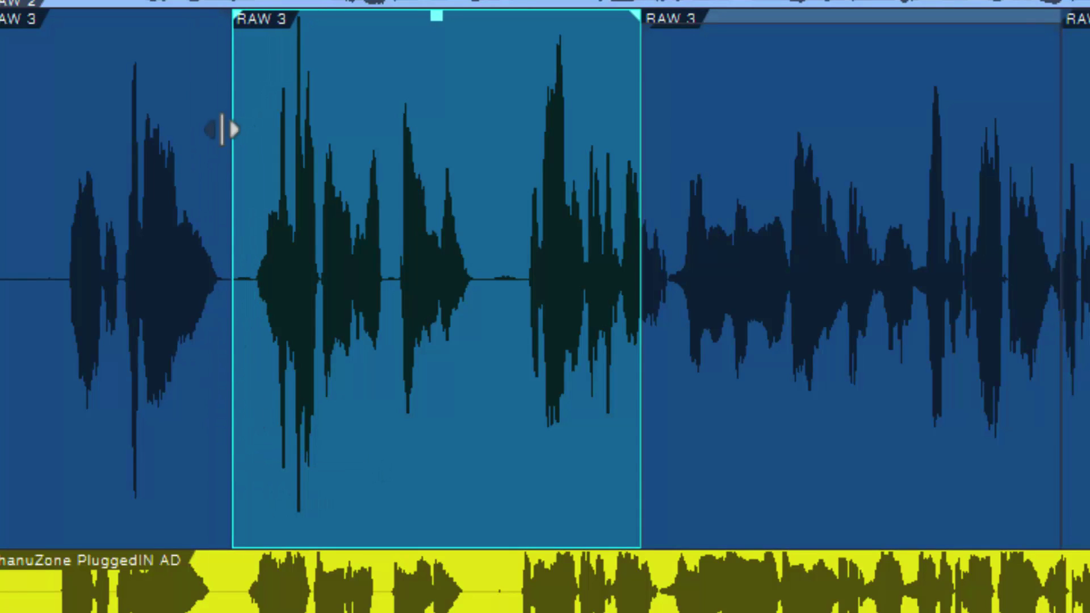
{"action": "left_click_drag", "start_coordinate": [244, 138], "coordinate": [215, 203]}
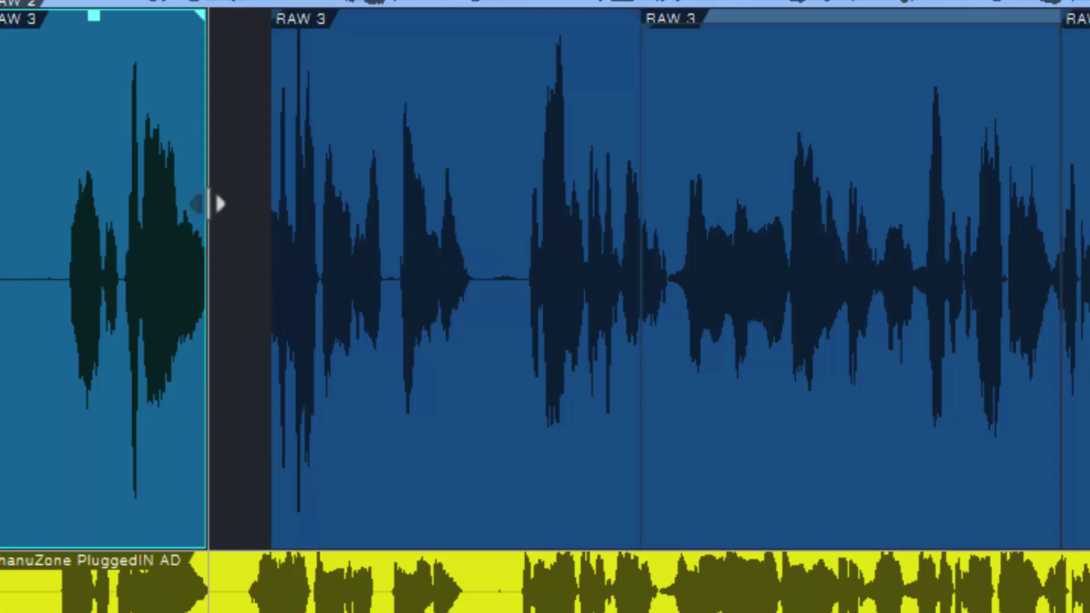
{"action": "key", "text": "ctrl+z"}
{"action": "key", "text": "ctrl+z"}
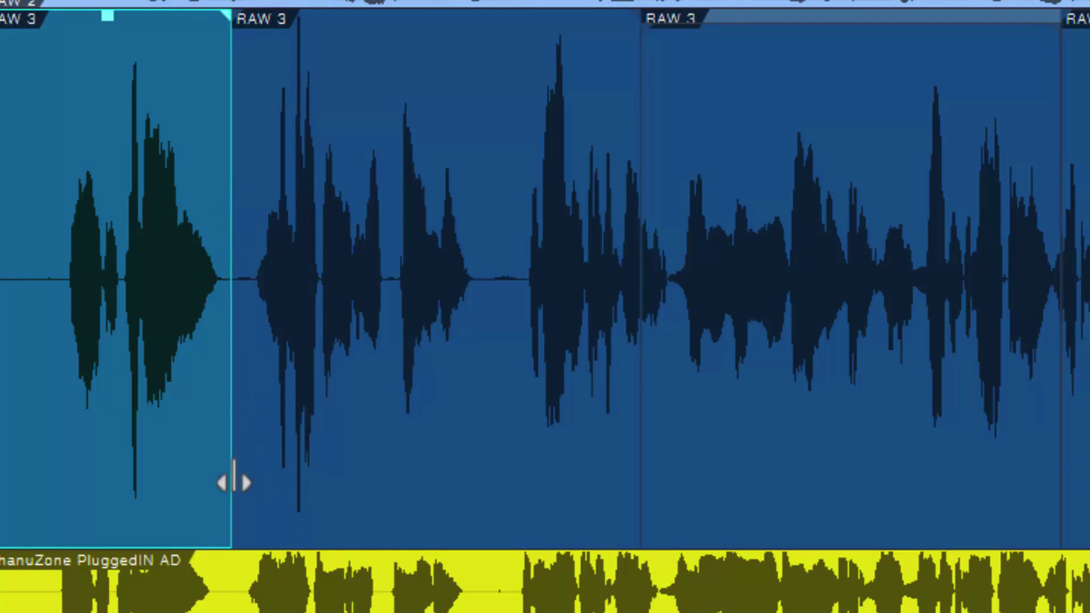
{"action": "mouse_move", "coordinate": [234, 482]}
{"action": "left_mouse_down"}
{"action": "mouse_move", "coordinate": [383, 486]}
{"action": "mouse_move", "coordinate": [236, 501]}
{"action": "left_mouse_up"}
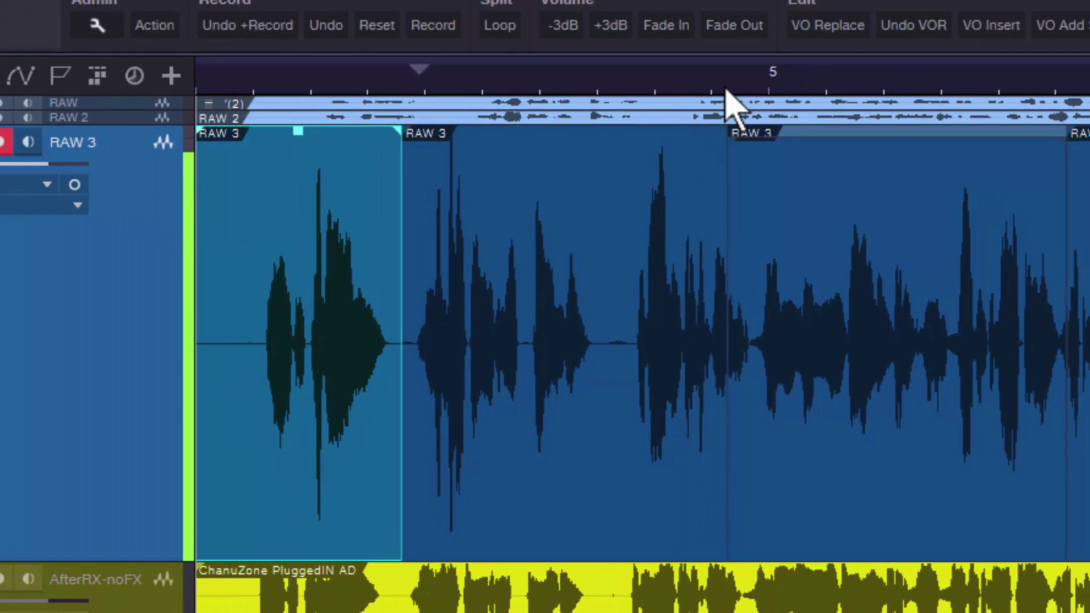
Examine the waveform closely at the cut between the second and third RAW 3 clips.
{"action": "left_click_drag", "start_coordinate": [721, 79], "coordinate": [765, 166]}
{"action": "left_click_drag", "start_coordinate": [822, 97], "coordinate": [712, 224]}
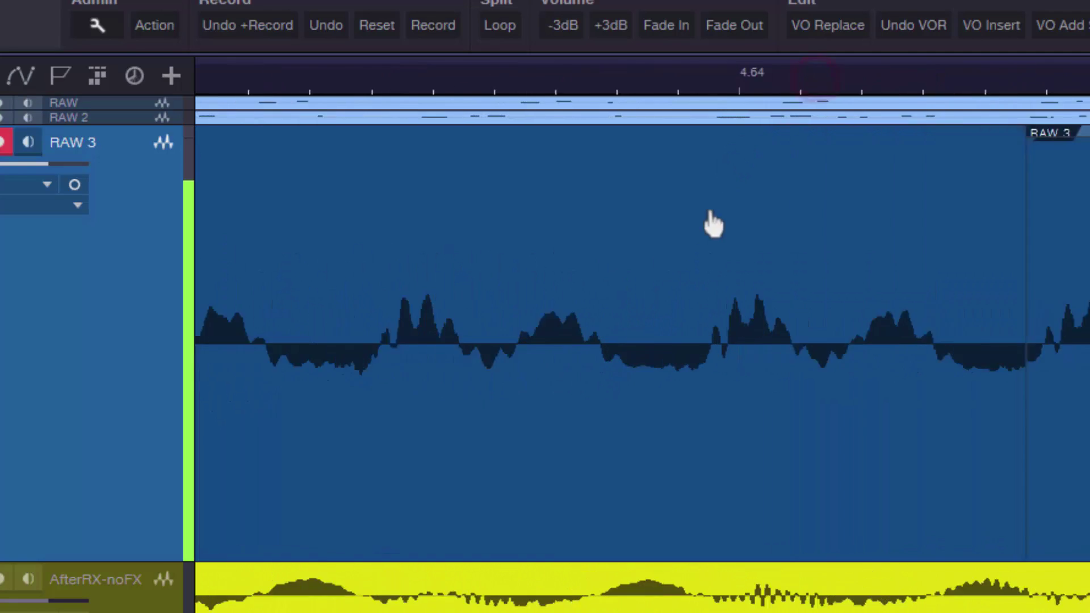
{"action": "left_click_drag", "start_coordinate": [1016, 85], "coordinate": [662, 246]}
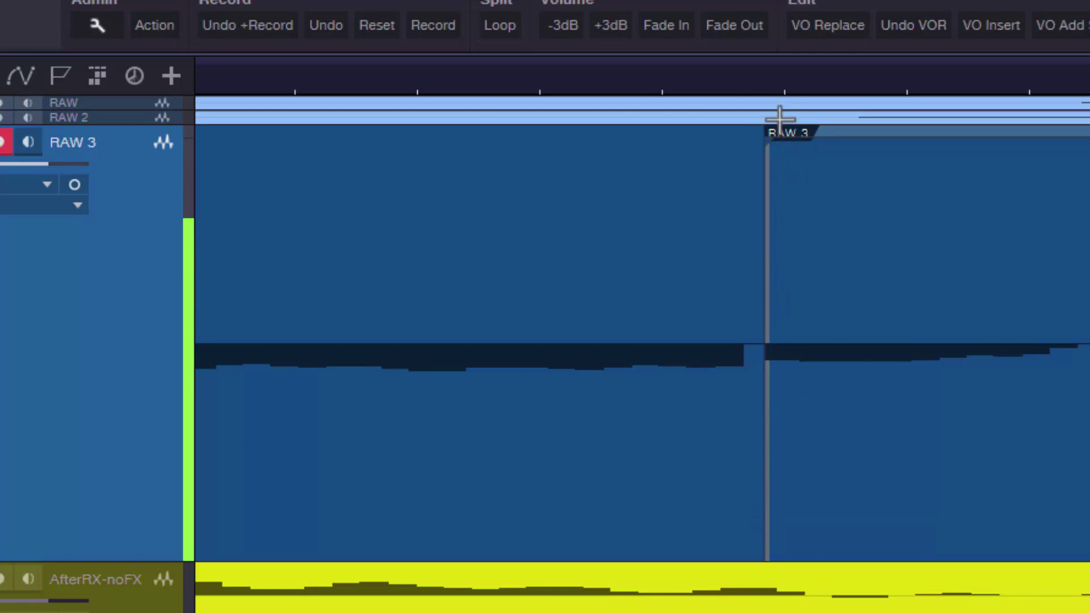
{"action": "mouse_move", "coordinate": [761, 80]}
{"action": "left_mouse_down"}
{"action": "mouse_move", "coordinate": [761, 113]}
{"action": "mouse_move", "coordinate": [764, 62]}
{"action": "left_mouse_up"}
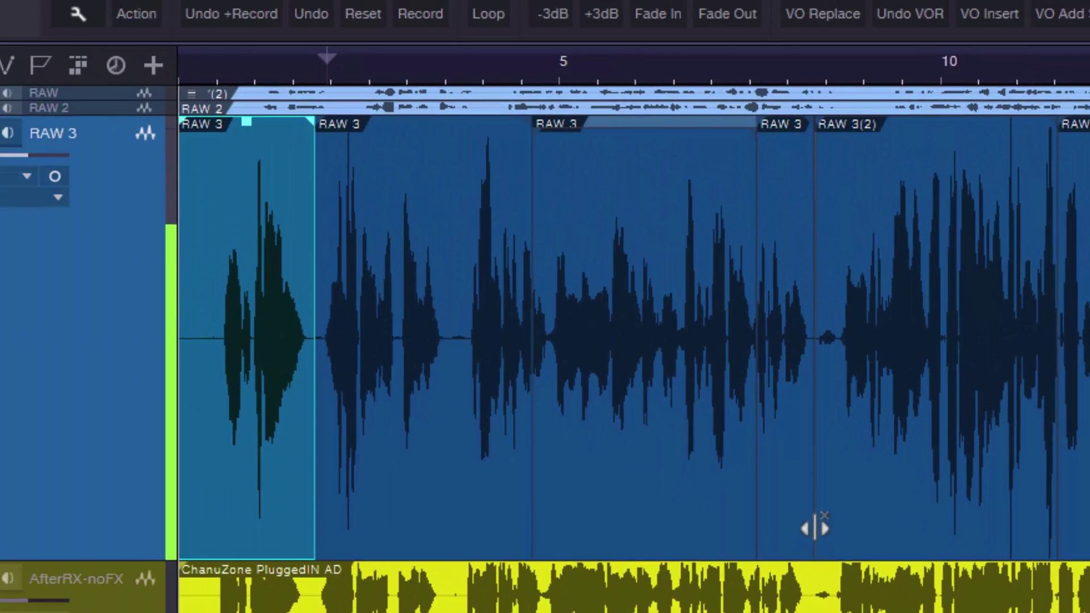
Move the crossfade at the start of clip RAW 3(2) slightly earlier, to about 8.36 s.
{"action": "left_click_drag", "start_coordinate": [823, 67], "coordinate": [848, 233]}
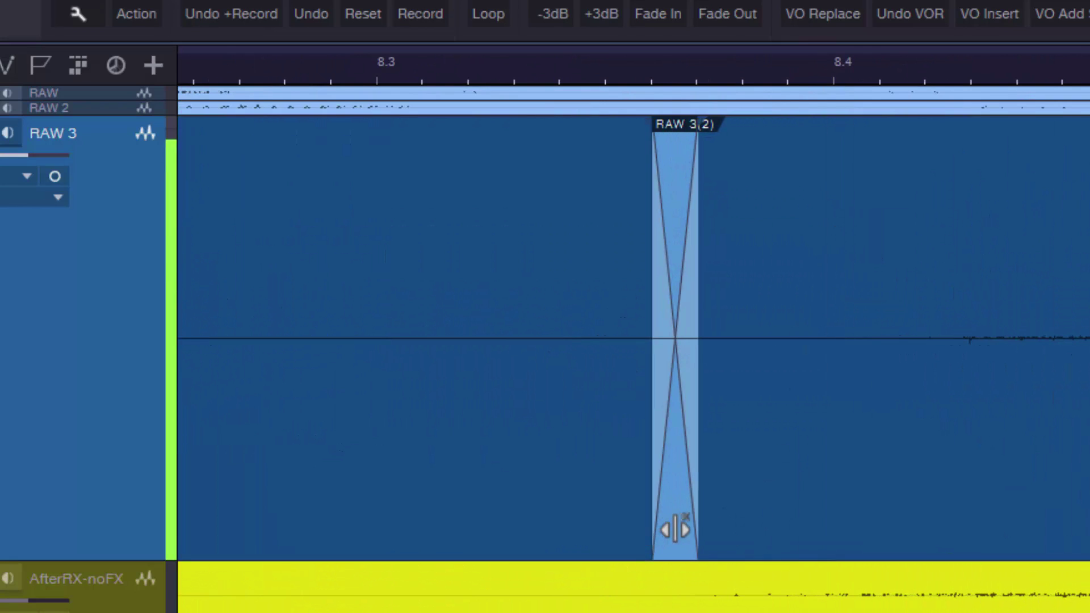
{"action": "left_click_drag", "start_coordinate": [675, 530], "coordinate": [652, 530]}
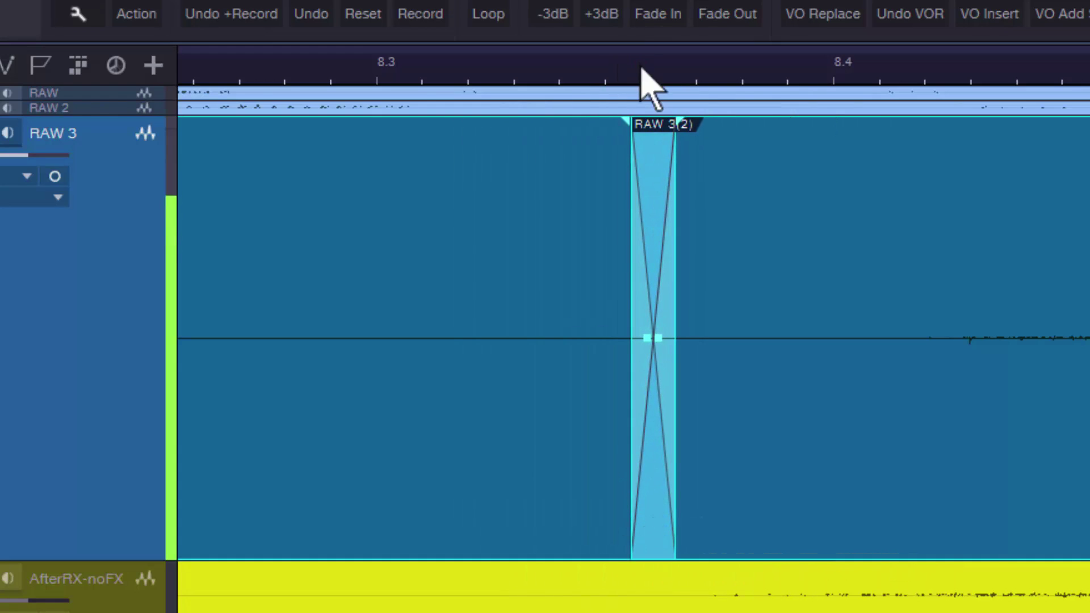
Examine the waveform closely at the cut between the third and fourth RAW 3 clips, around 7.6 s.
{"action": "scroll", "coordinate": [641, 68], "scroll_direction": "down", "scroll_amount": 5}
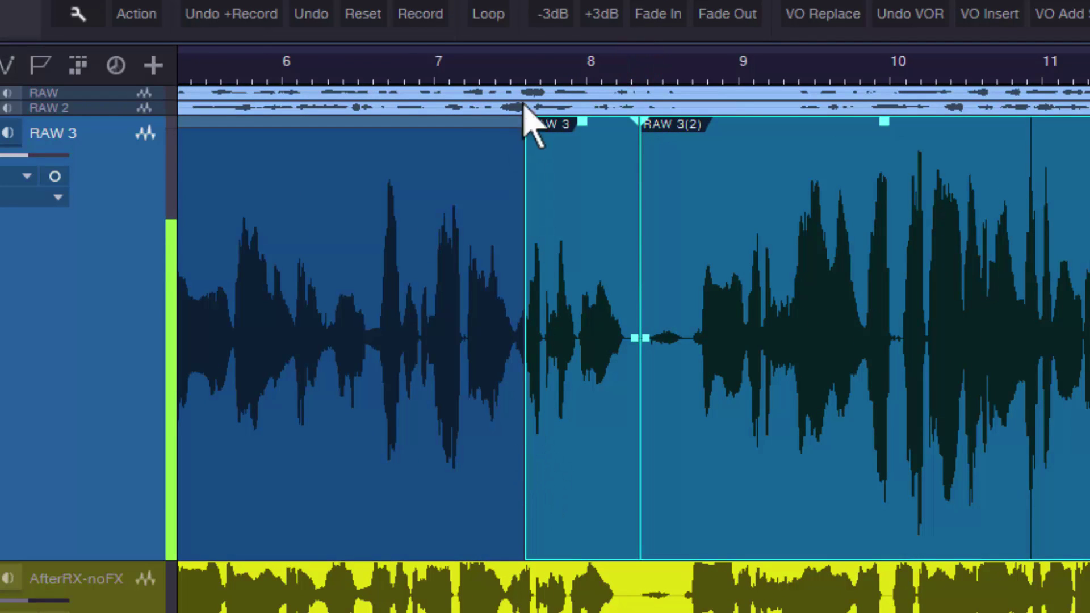
{"action": "left_click_drag", "start_coordinate": [521, 63], "coordinate": [518, 260]}
{"action": "left_click_drag", "start_coordinate": [872, 67], "coordinate": [763, 163]}
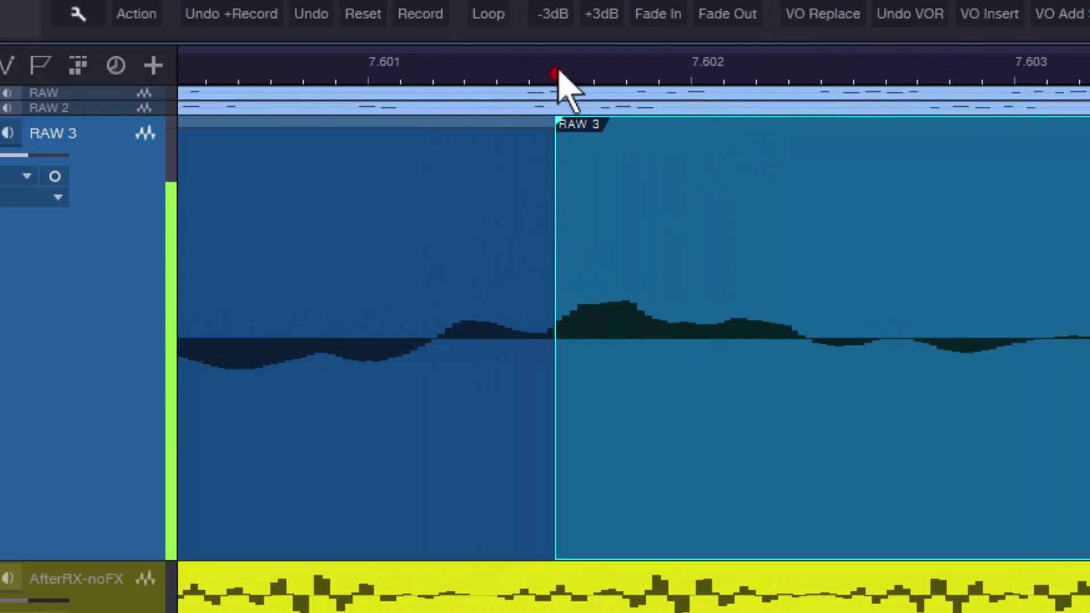
{"action": "scroll", "coordinate": [556, 72], "scroll_direction": "down", "scroll_amount": 10}
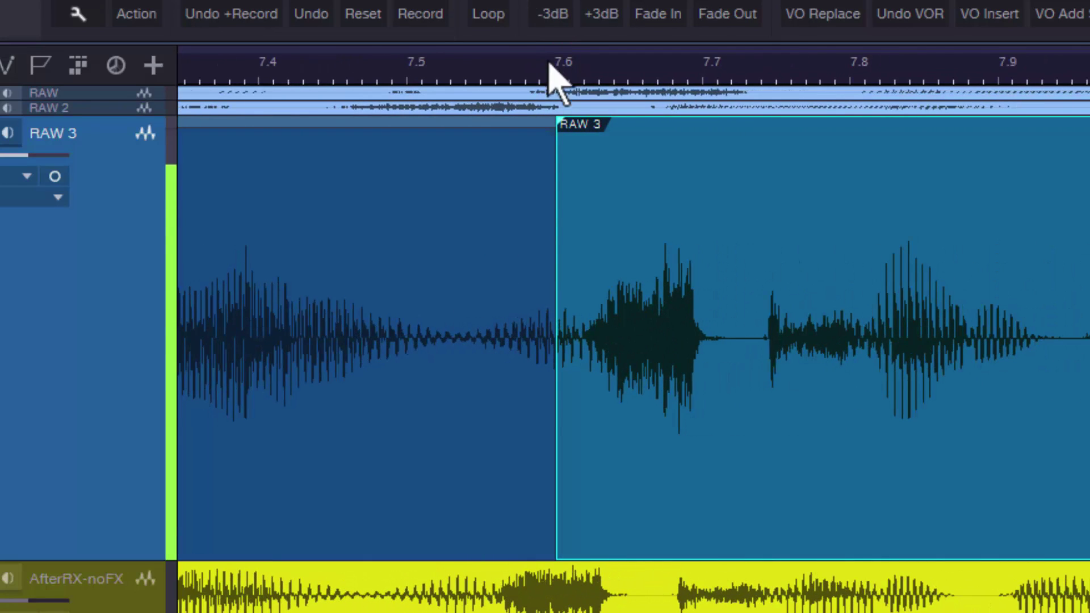
{"action": "scroll", "coordinate": [549, 62], "scroll_direction": "down", "scroll_amount": 8}
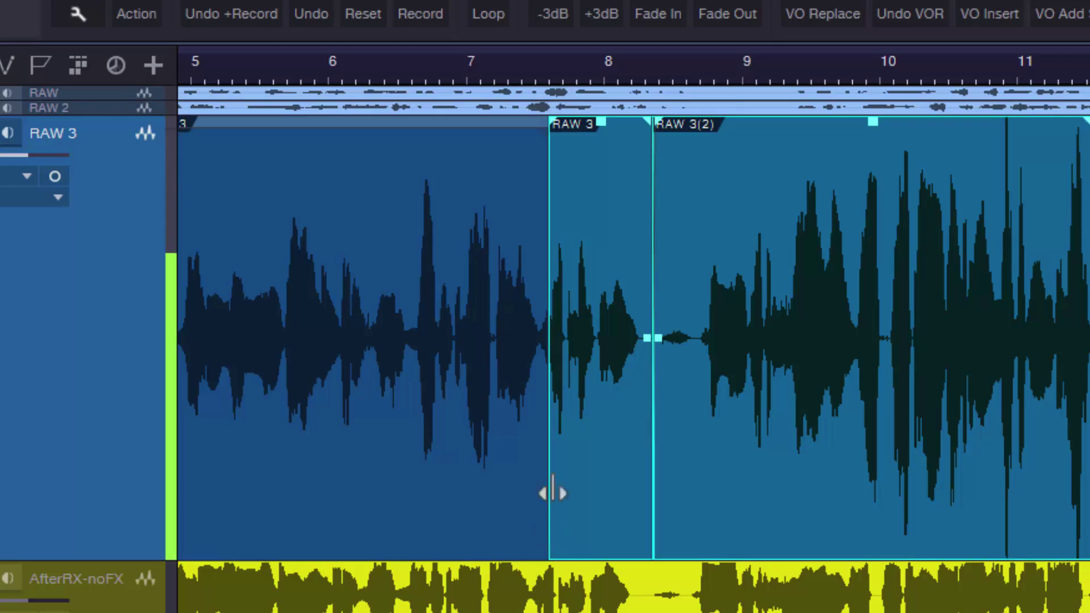
Trim the starts of both selected clips about 0.2 s later, extend them back to their original positions, and select only RAW 3(2).
{"action": "left_click_drag", "start_coordinate": [550, 232], "coordinate": [570, 249]}
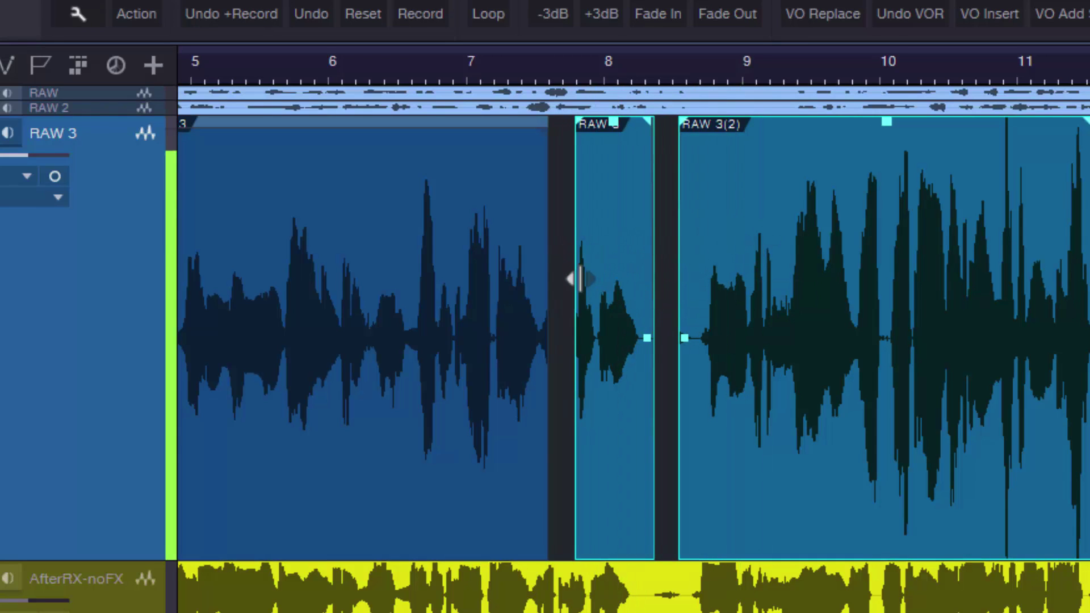
{"action": "left_click_drag", "start_coordinate": [576, 196], "coordinate": [547, 221]}
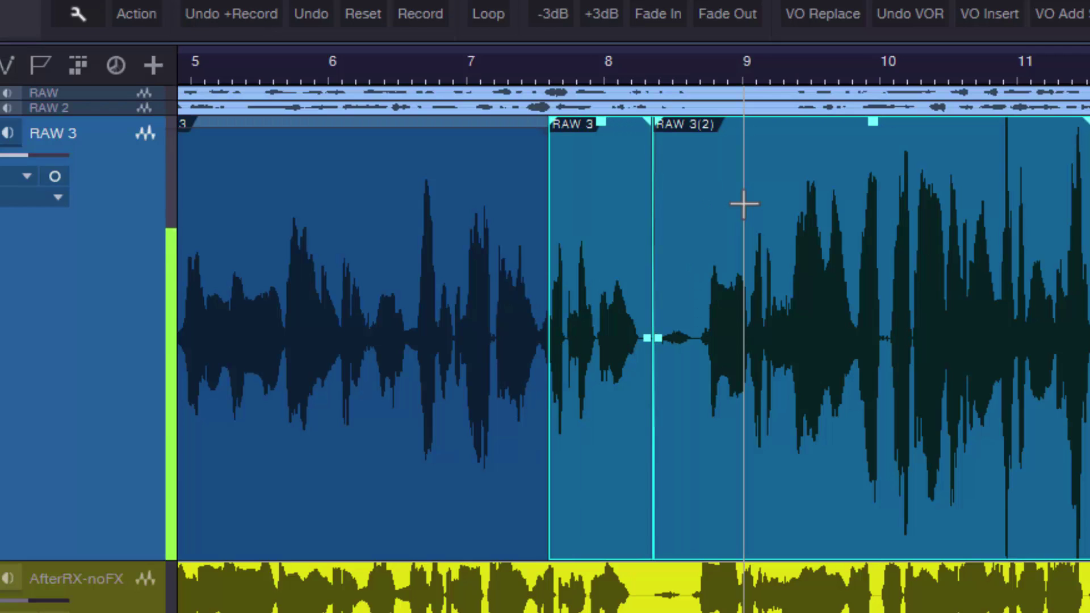
{"action": "left_click", "coordinate": [734, 449]}
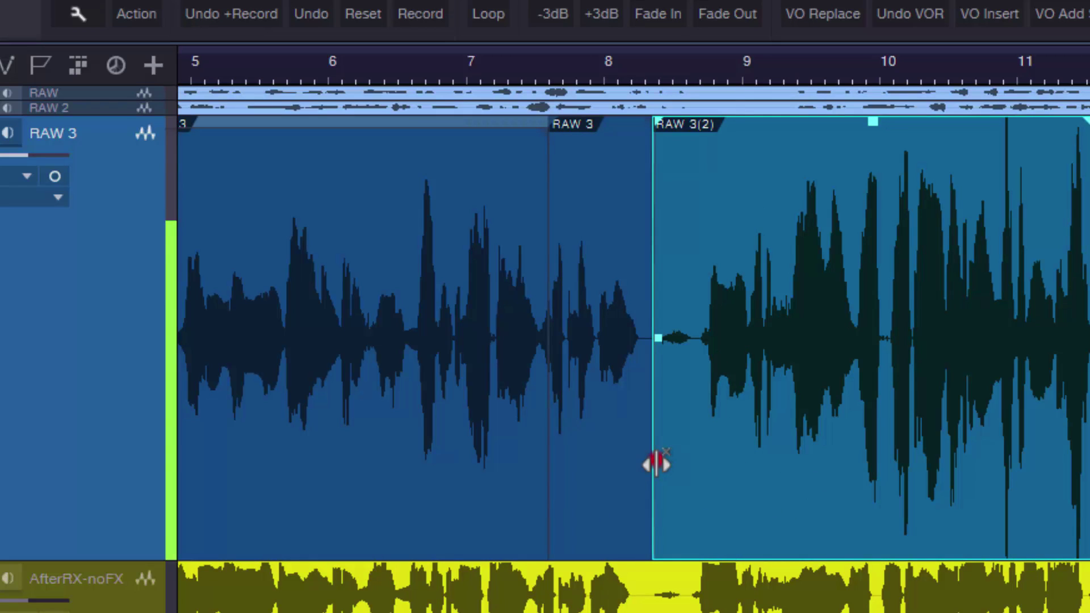
Try trimming both clip edges at the cut before RAW 3(2), shortening the preceding clip to about 8.0 s and undoing that trim.
{"action": "left_click_drag", "start_coordinate": [656, 465], "coordinate": [656, 502]}
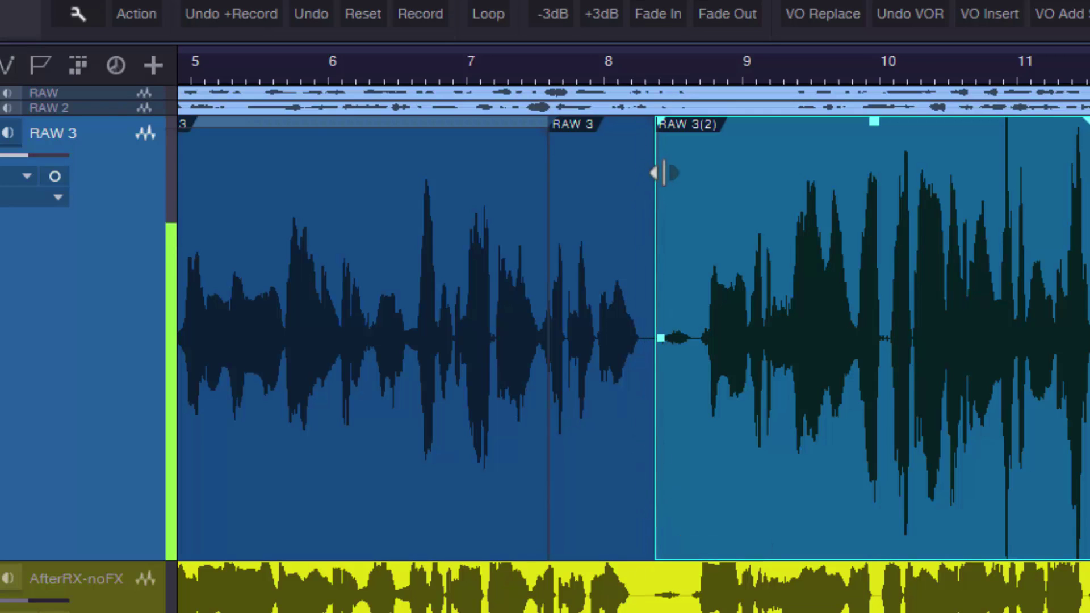
{"action": "left_click_drag", "start_coordinate": [663, 170], "coordinate": [659, 236]}
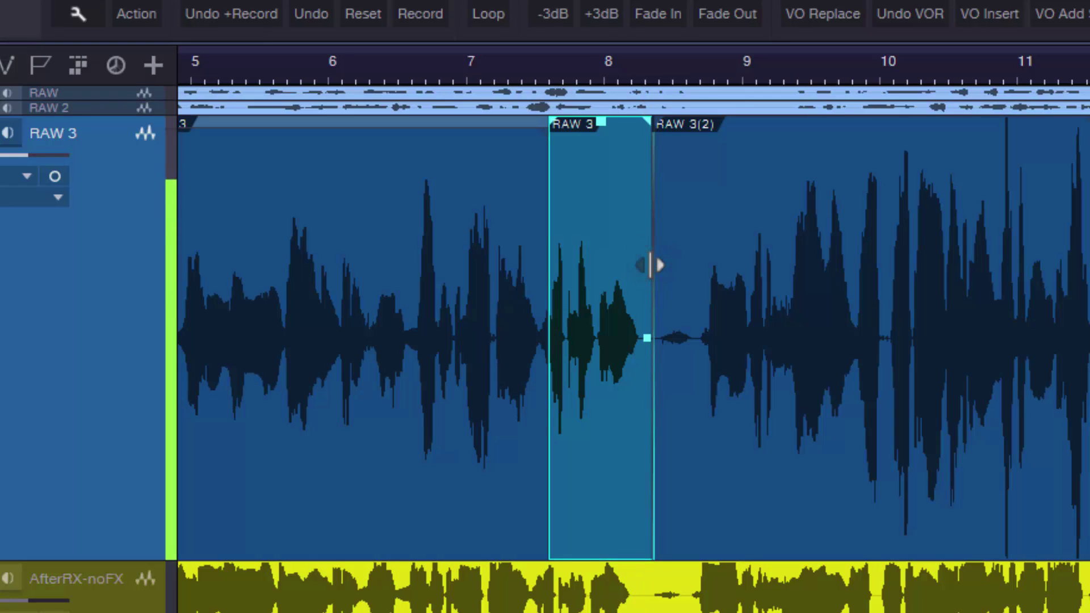
{"action": "left_click_drag", "start_coordinate": [651, 265], "coordinate": [612, 272]}
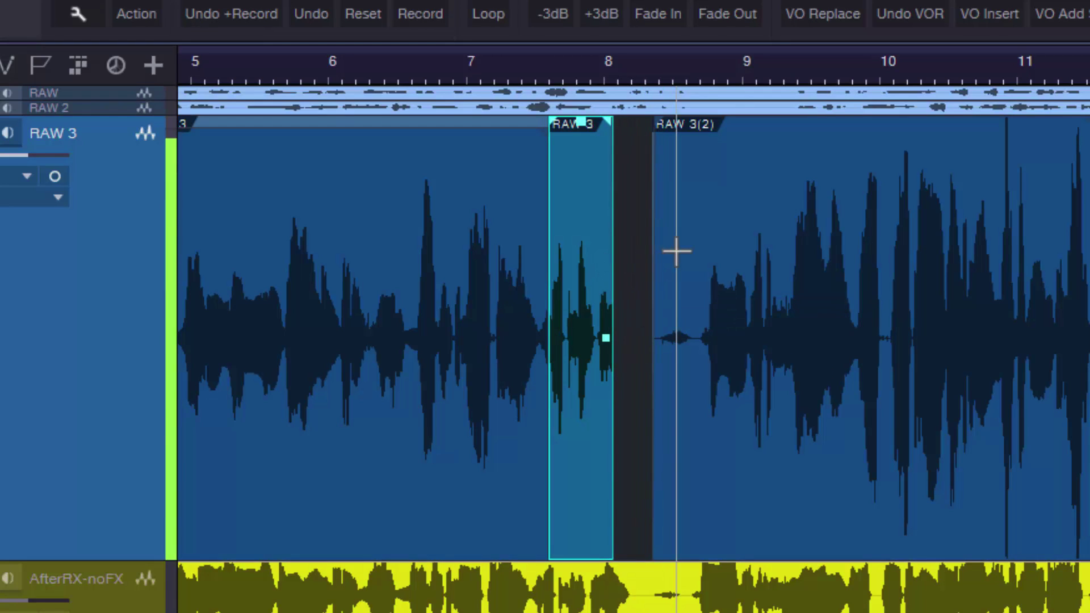
{"action": "key", "text": "ctrl+z"}
{"action": "left_click_drag", "start_coordinate": [652, 255], "coordinate": [688, 261]}
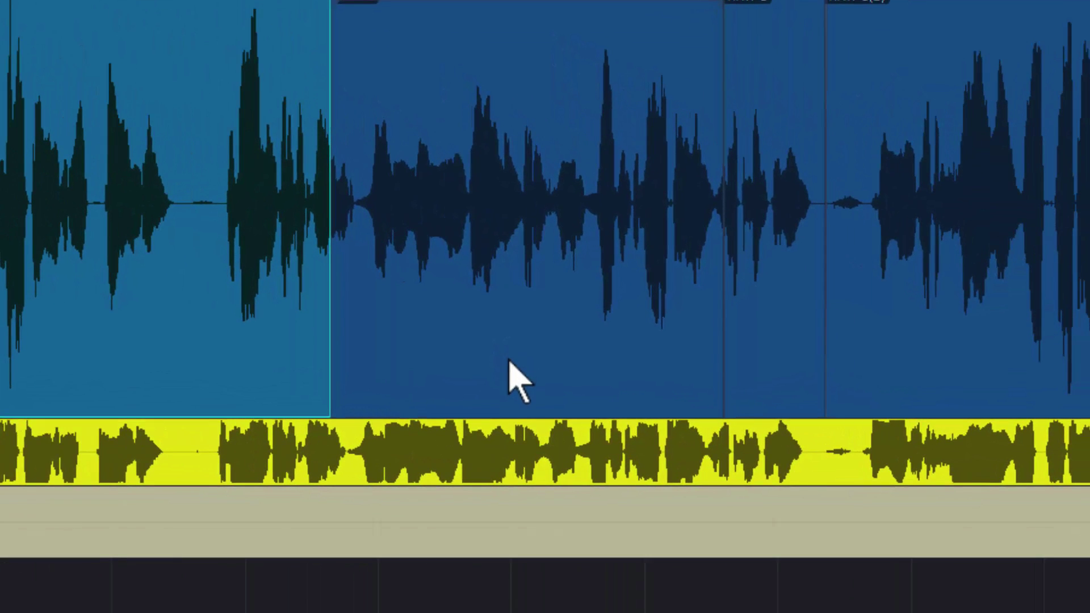
Fill AfterRX-noFX with RT Layer room tone at about 4.8–6.6 s and 8.2–8.5 s, and move the first patch's end to about 6.4 s.
{"action": "left_click", "coordinate": [411, 526]}
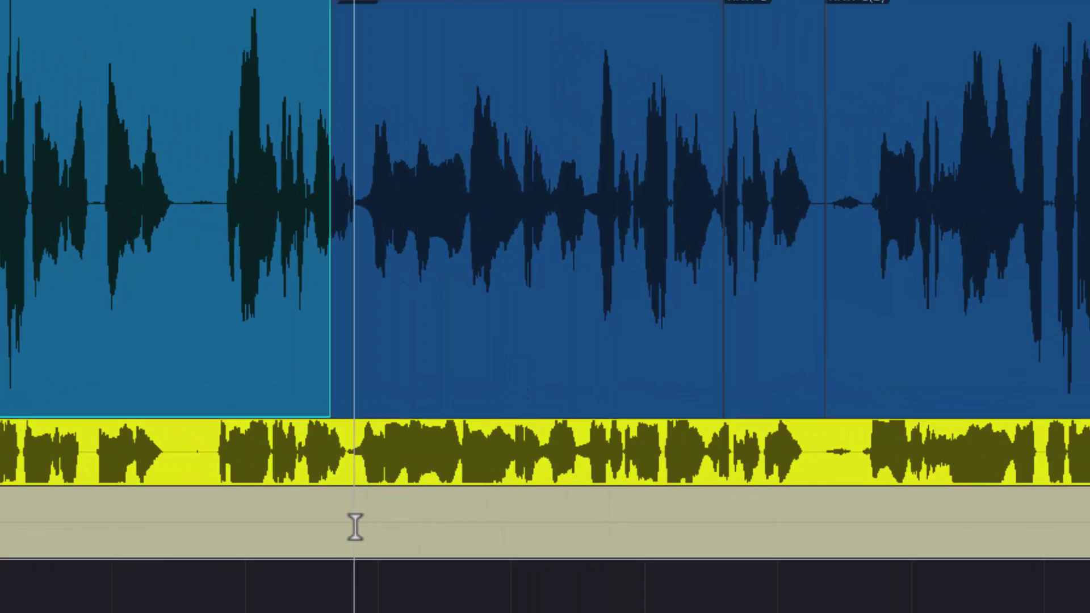
{"action": "left_click_drag", "start_coordinate": [356, 522], "coordinate": [602, 528]}
{"action": "key", "text": "r"}
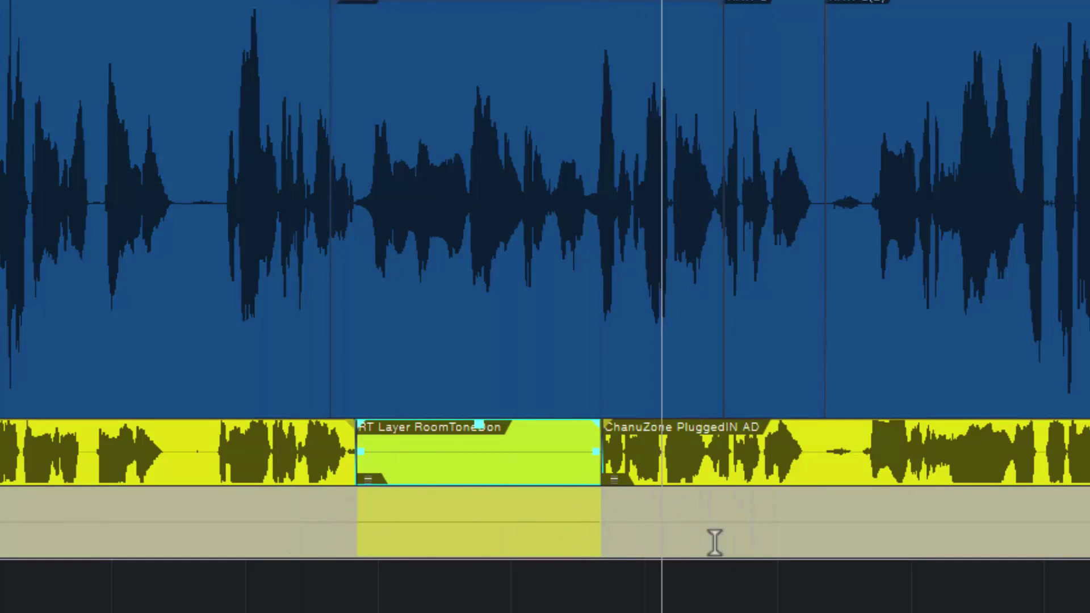
{"action": "left_click_drag", "start_coordinate": [806, 528], "coordinate": [854, 526]}
{"action": "key", "text": "r"}
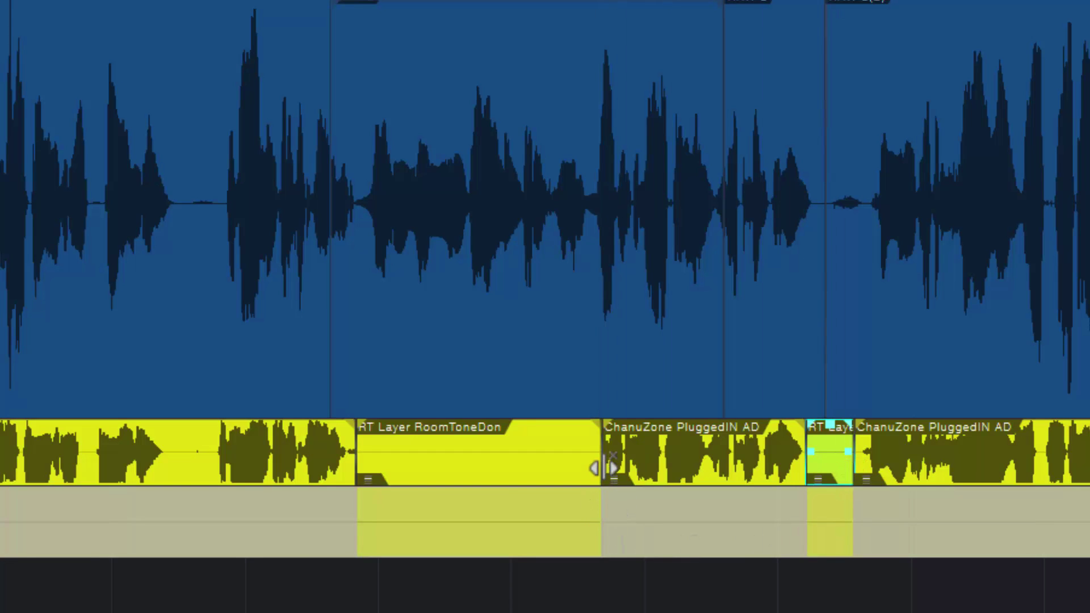
{"action": "left_click_drag", "start_coordinate": [603, 476], "coordinate": [565, 482]}
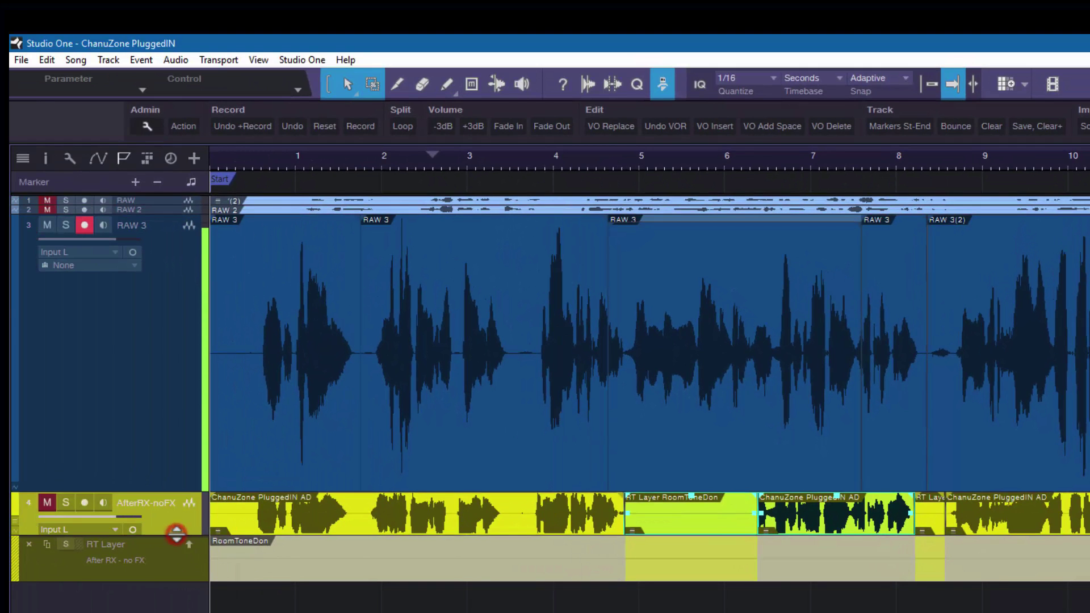
Reduce the AfterRX-noFX track's height and select its first ChanuZone PluggedIN AD clip, followed by the one after the long room-tone patch.
{"action": "left_click_drag", "start_coordinate": [176, 533], "coordinate": [179, 512]}
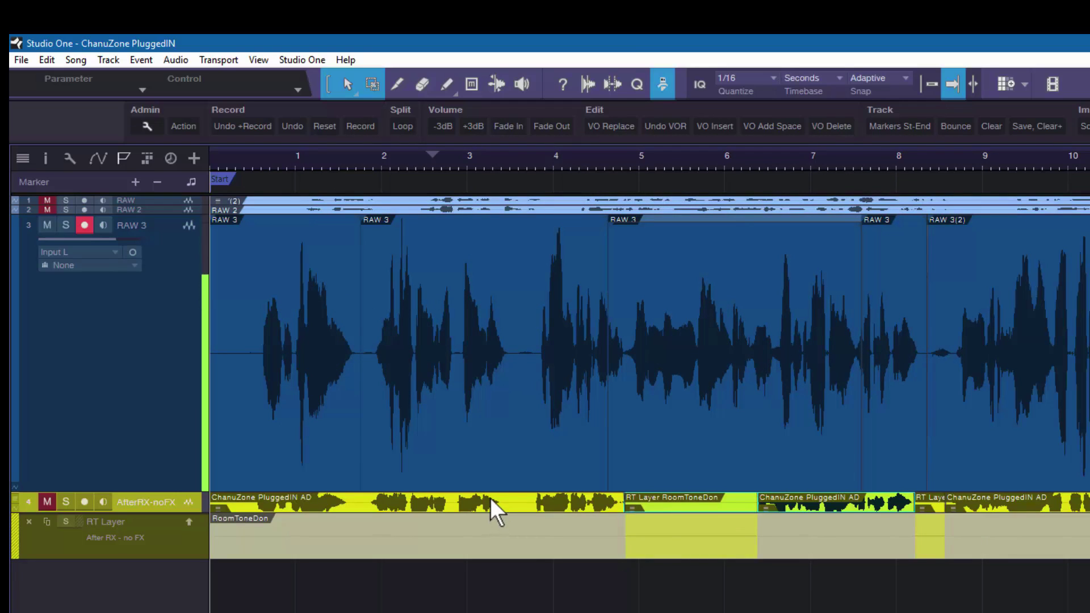
{"action": "left_click", "coordinate": [504, 506]}
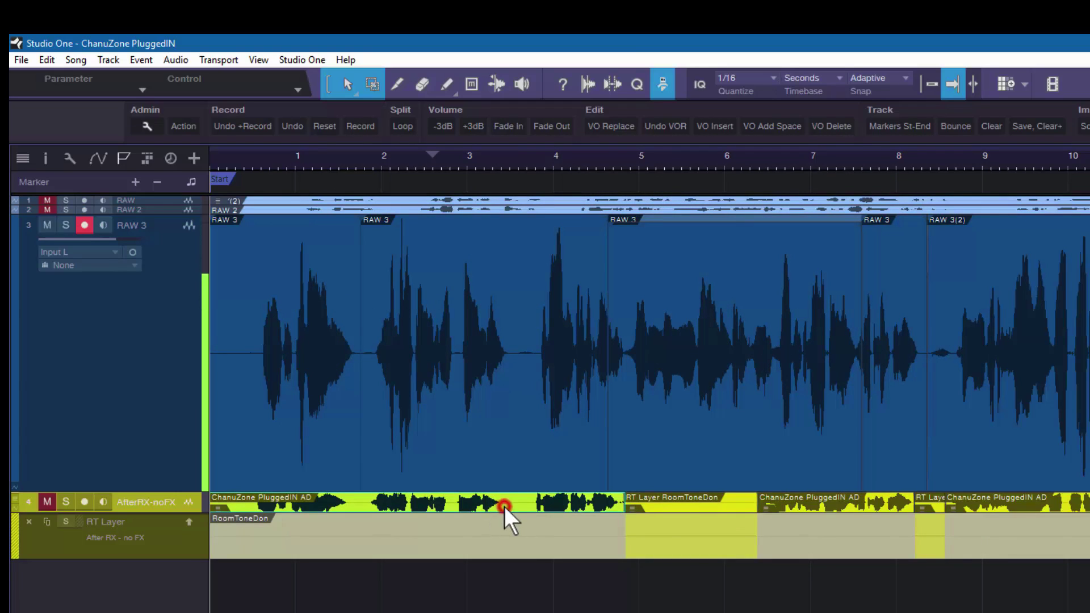
{"action": "left_click", "coordinate": [816, 504]}
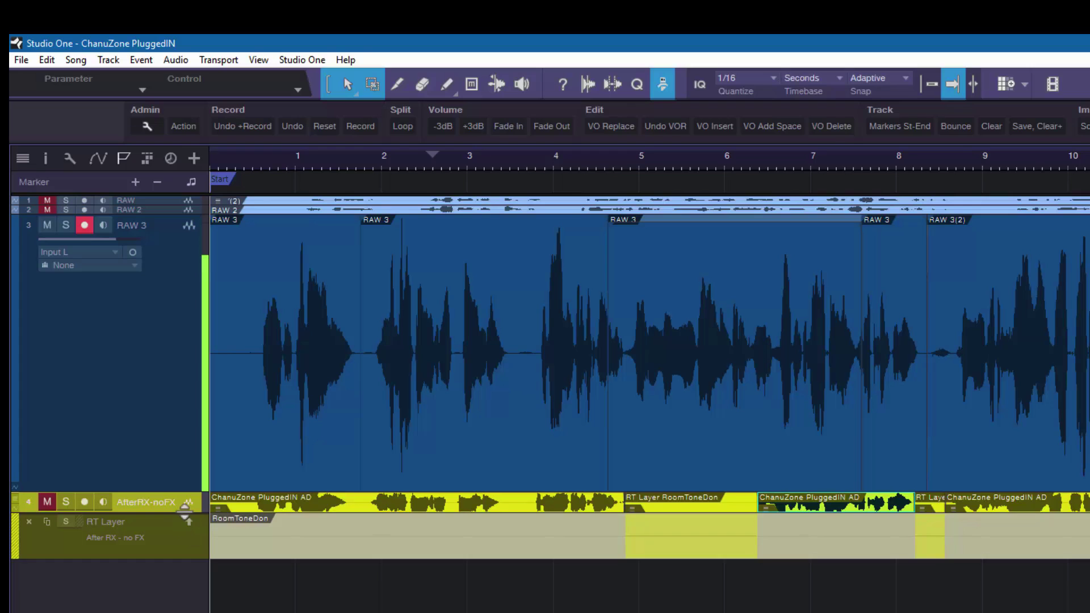
Enlarge the AfterRX-noFX track height in two stages and shrink the track back to a thin lane.
{"action": "left_click_drag", "start_coordinate": [185, 515], "coordinate": [185, 548]}
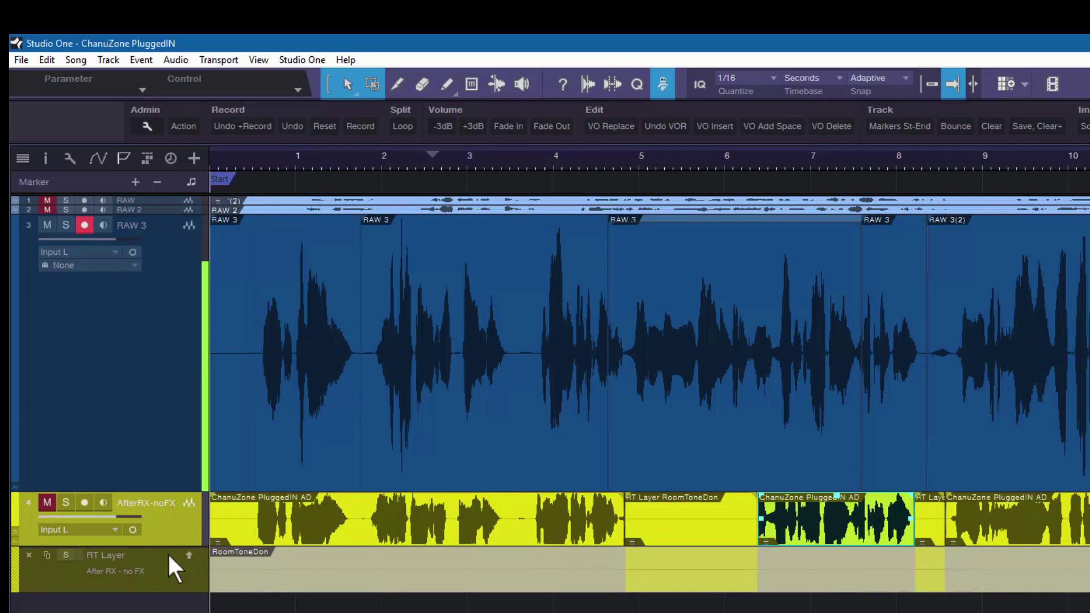
{"action": "left_click_drag", "start_coordinate": [168, 548], "coordinate": [167, 604]}
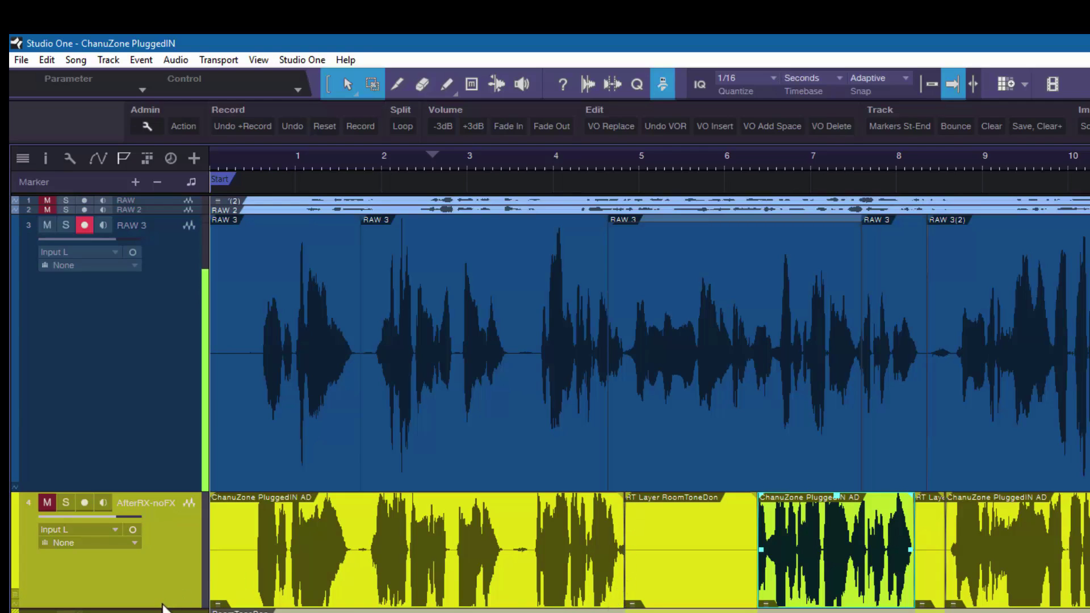
{"action": "left_click_drag", "start_coordinate": [163, 609], "coordinate": [186, 507]}
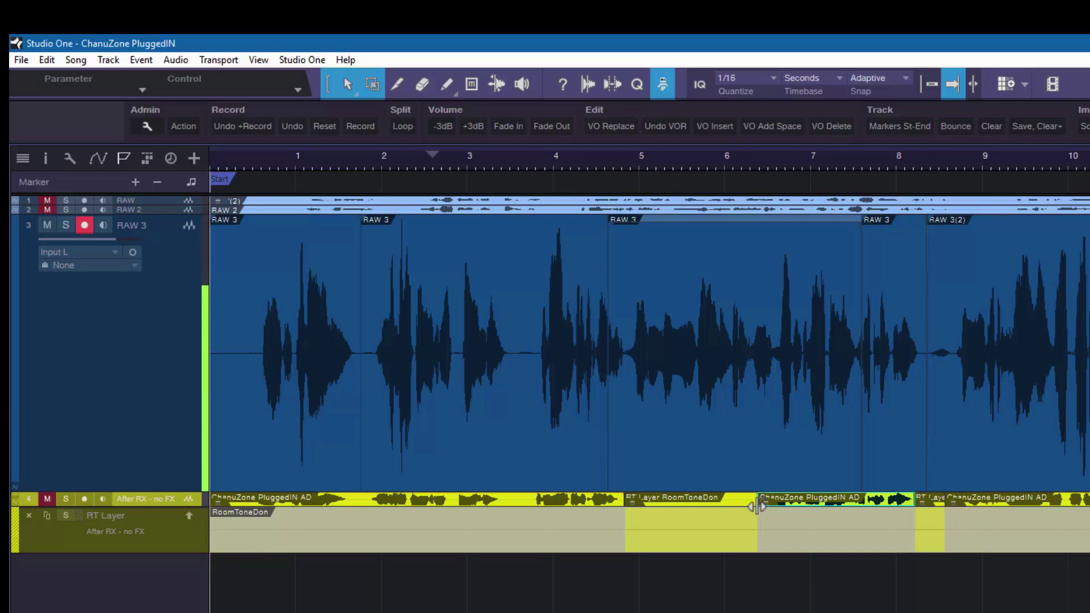
{"action": "left_click", "coordinate": [168, 503]}
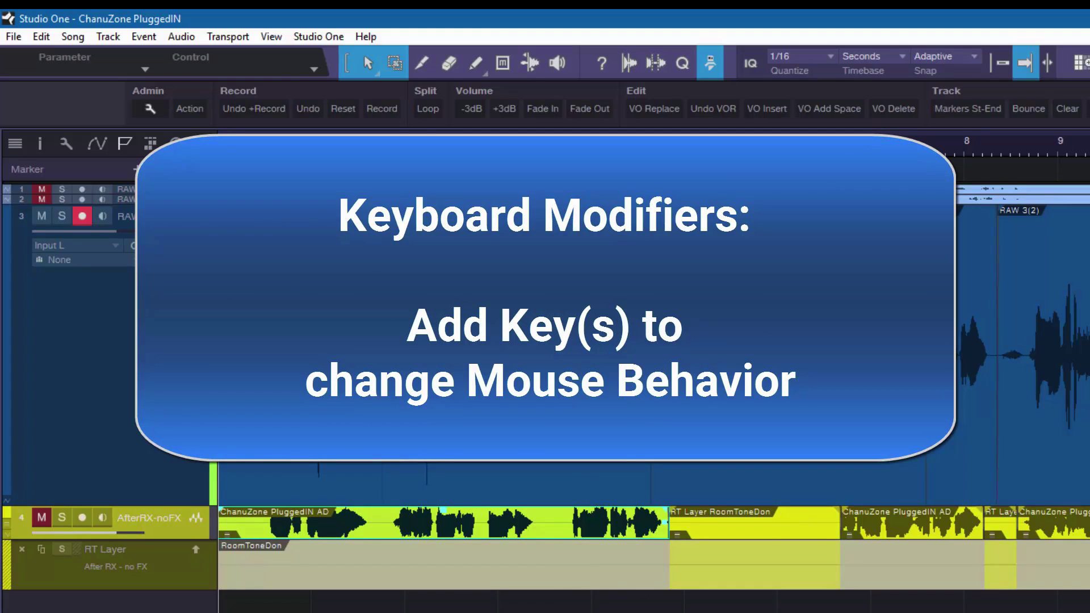
Select the second RAW 3 clip and time-stretch its end edge very slightly at about 4.6 s.
{"action": "left_click", "coordinate": [647, 265]}
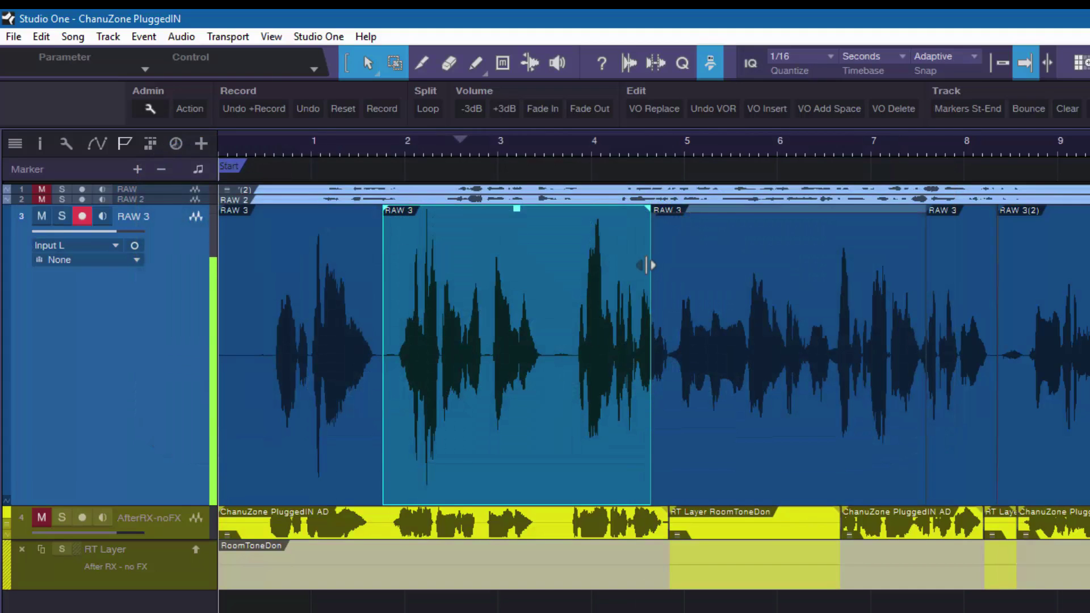
{"action": "key", "text": "alt"}
{"action": "mouse_move", "coordinate": [649, 264]}
{"action": "left_mouse_down"}
{"action": "mouse_move", "coordinate": [600, 269]}
{"action": "mouse_move", "coordinate": [653, 280]}
{"action": "left_mouse_up"}
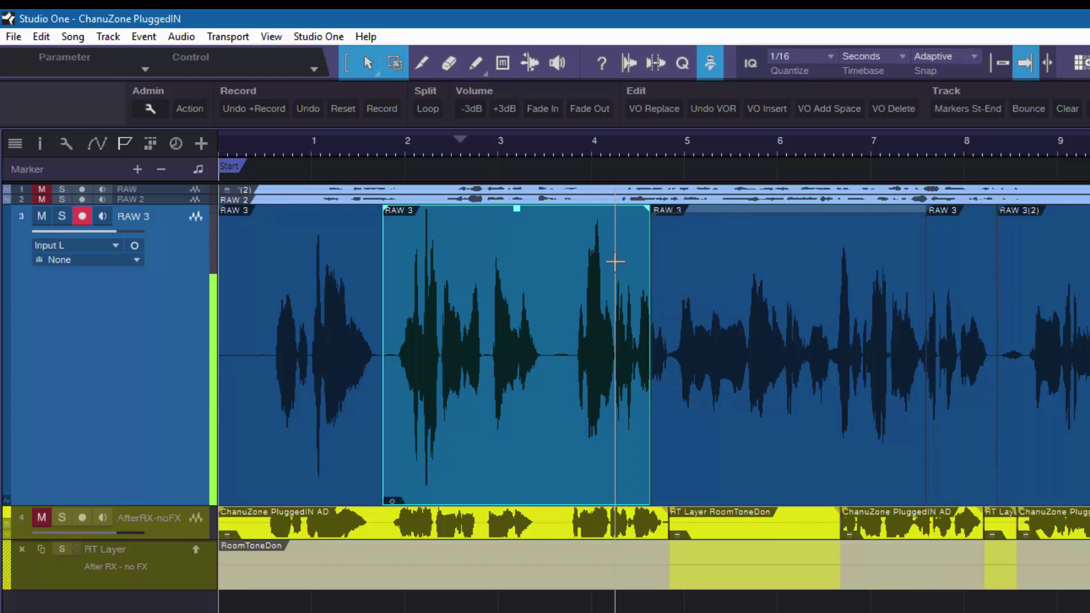
Show the Info View as a floating window and try to slip the audio inside the second RAW 3 clip.
{"action": "left_click", "coordinate": [601, 62]}
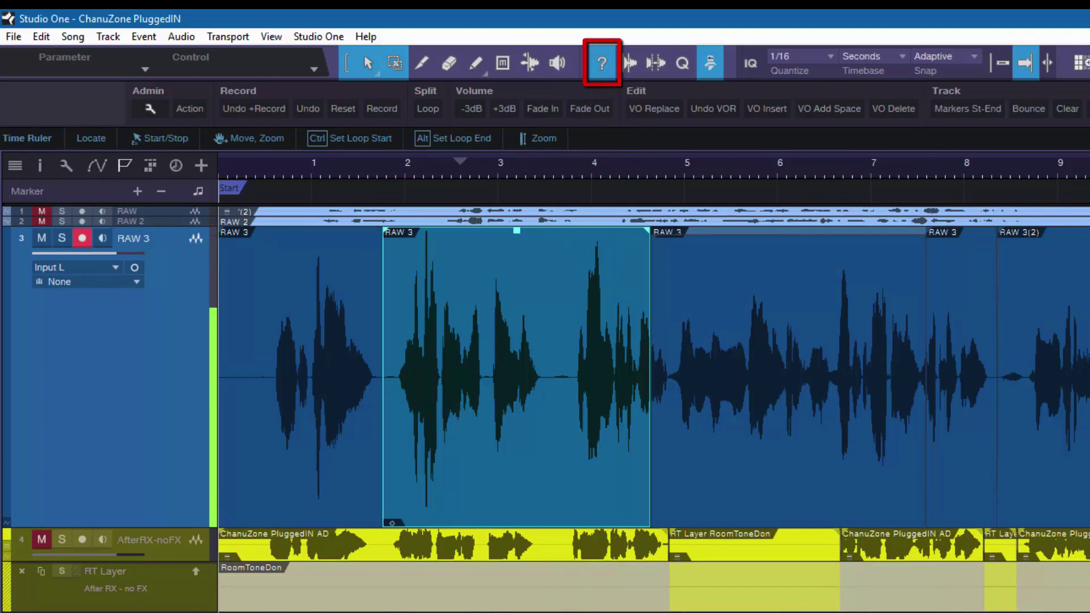
{"action": "key", "text": "F1"}
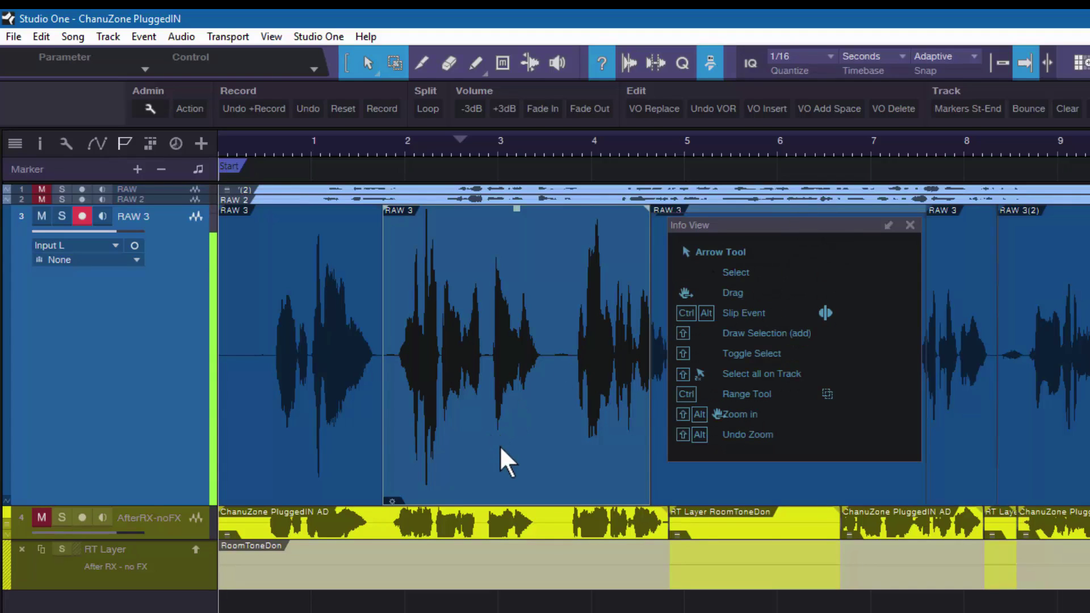
{"action": "key", "text": "ctrl+alt"}
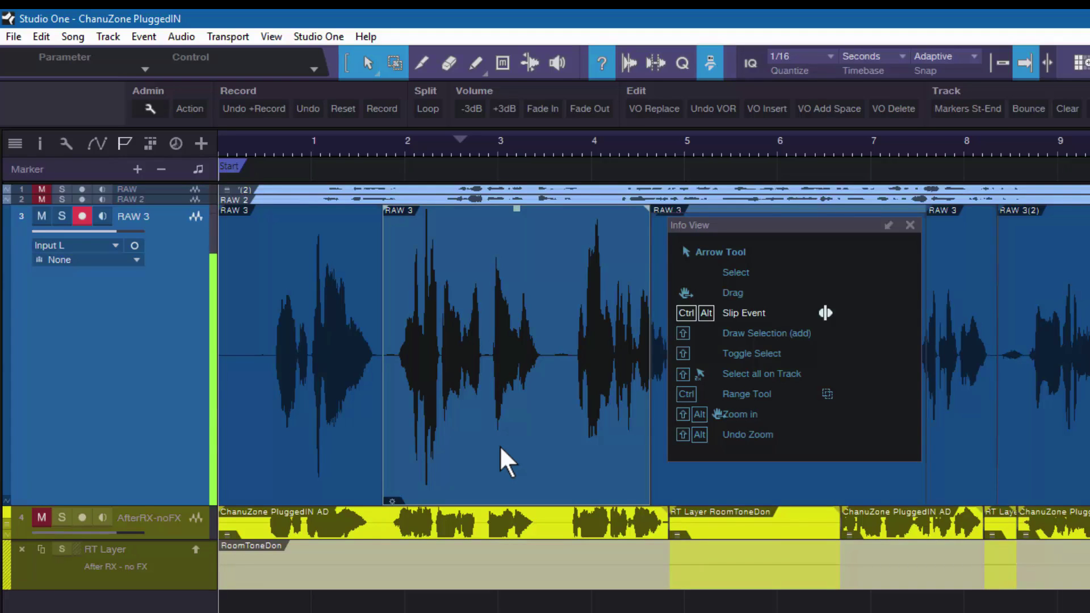
{"action": "left_click", "coordinate": [500, 449]}
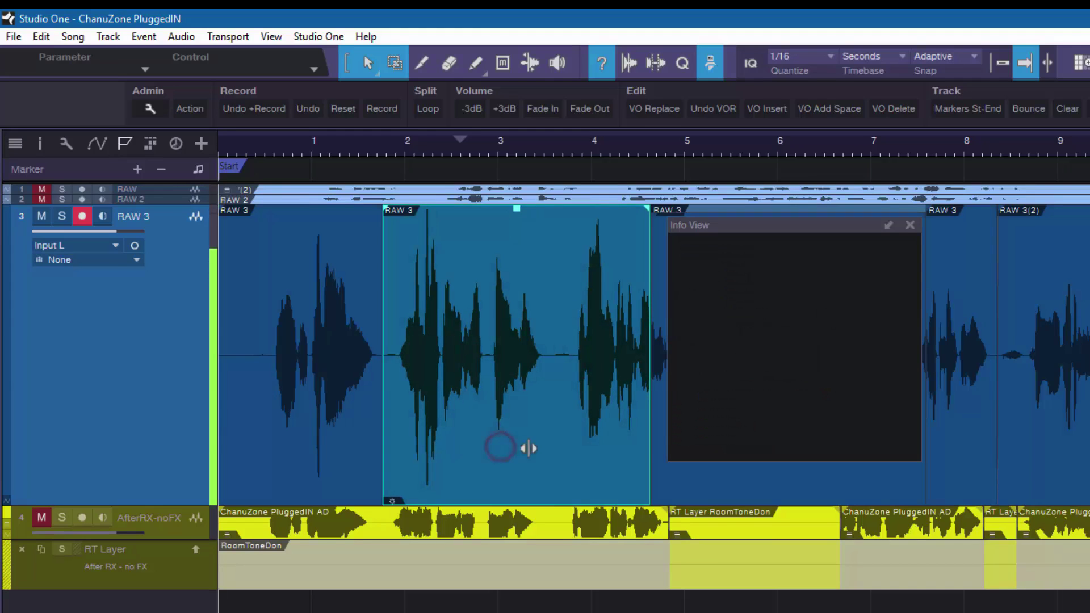
{"action": "left_click_drag", "start_coordinate": [439, 461], "coordinate": [557, 476]}
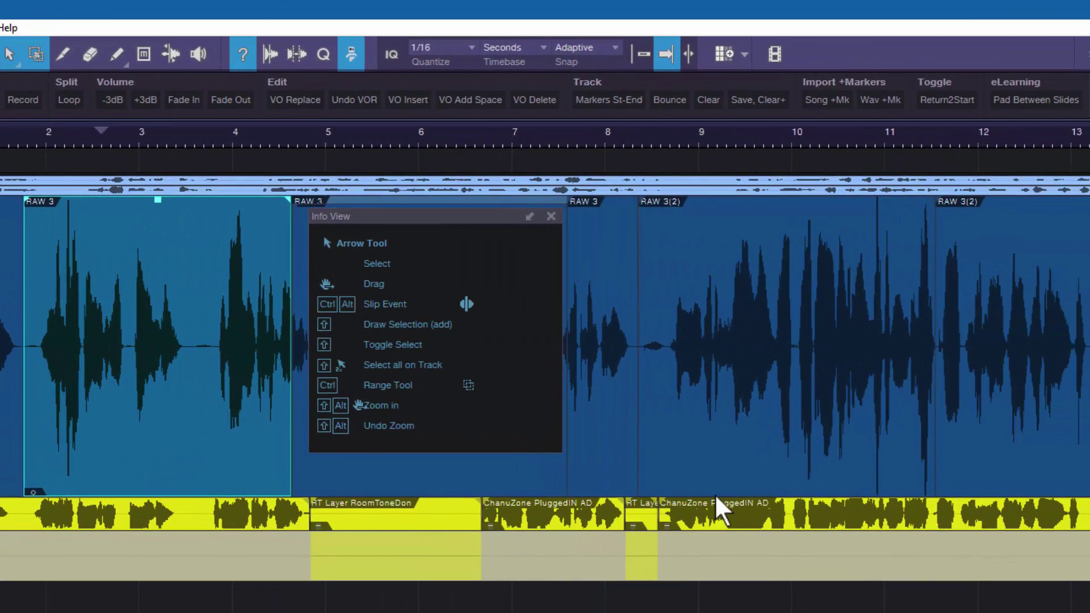
Slip the audio inside the first RAW 3(2) clip about 0.85 s earlier and close the Info View.
{"action": "left_click", "coordinate": [875, 478]}
{"action": "mouse_move", "coordinate": [711, 455]}
{"action": "left_mouse_down"}
{"action": "mouse_move", "coordinate": [785, 455]}
{"action": "mouse_move", "coordinate": [662, 459]}
{"action": "mouse_move", "coordinate": [890, 457]}
{"action": "mouse_move", "coordinate": [689, 469]}
{"action": "mouse_move", "coordinate": [764, 467]}
{"action": "mouse_move", "coordinate": [710, 467]}
{"action": "left_mouse_up"}
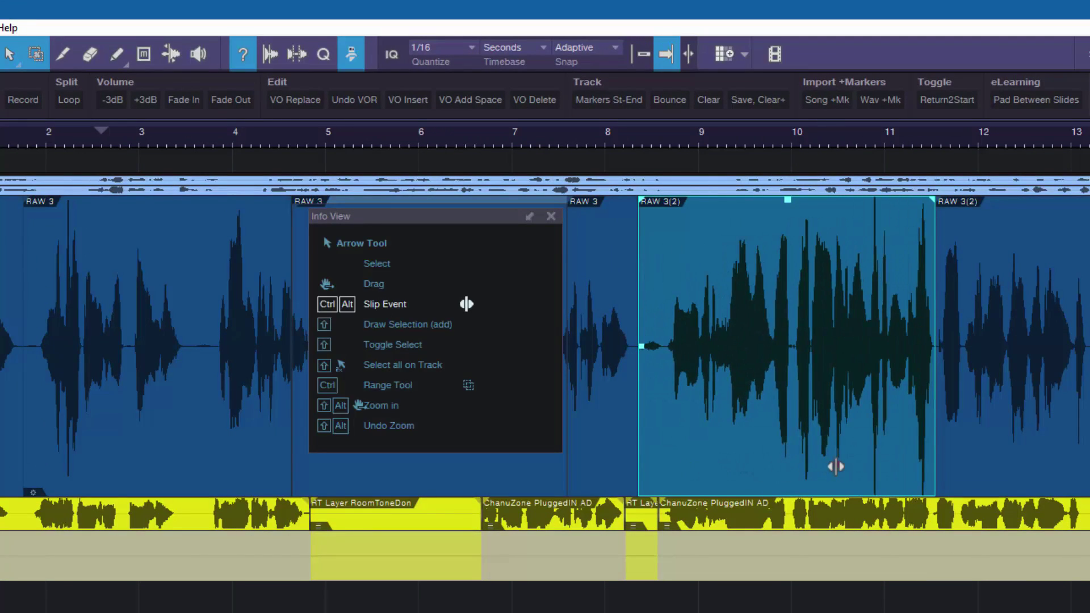
{"action": "left_click_drag", "start_coordinate": [835, 462], "coordinate": [754, 471]}
{"action": "left_click_drag", "start_coordinate": [802, 466], "coordinate": [756, 466]}
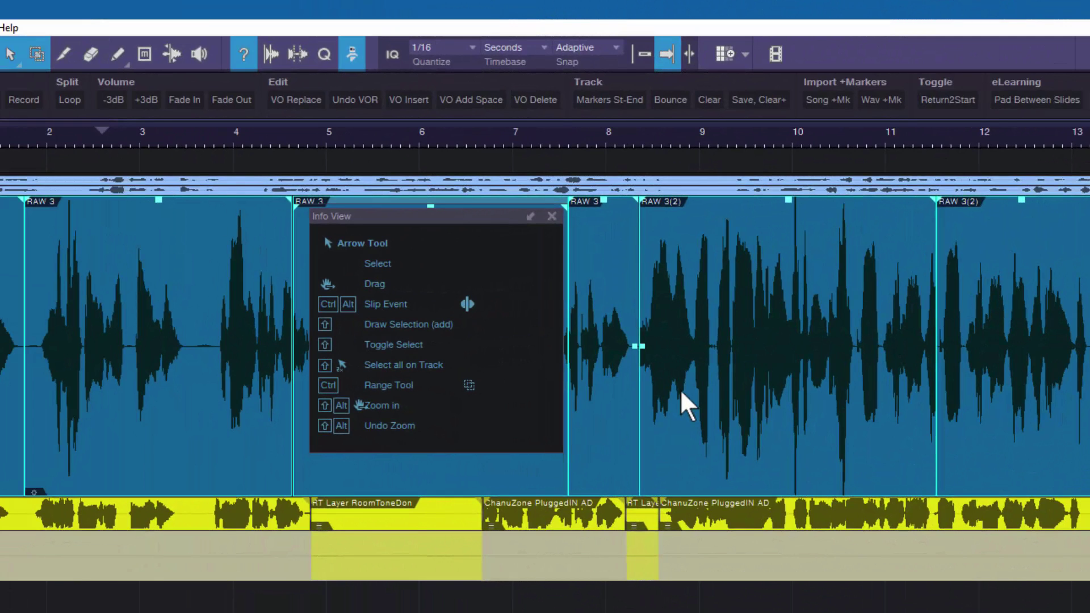
{"action": "left_click", "coordinate": [552, 216]}
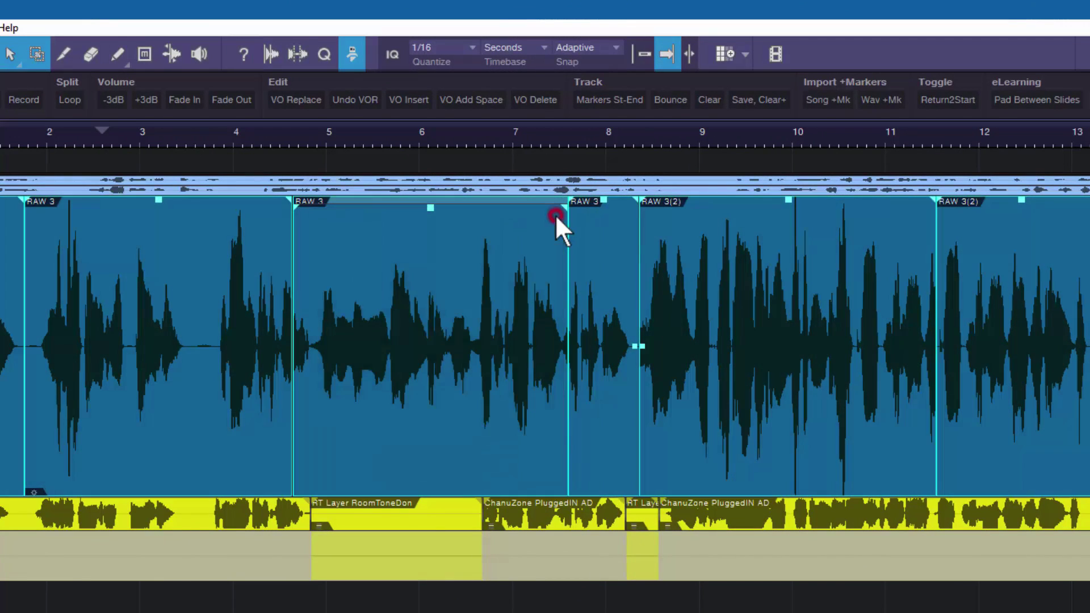